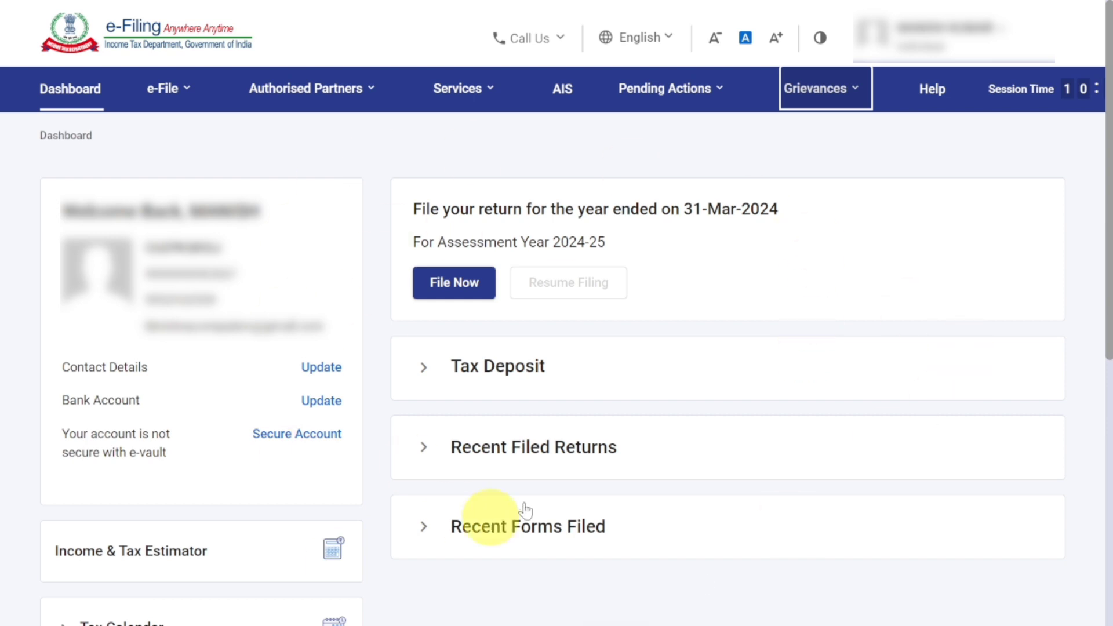
Step: Begin filing the income tax return for assessment year 2024-25 (Current A.Y.) in online mode
left_click(465, 287)
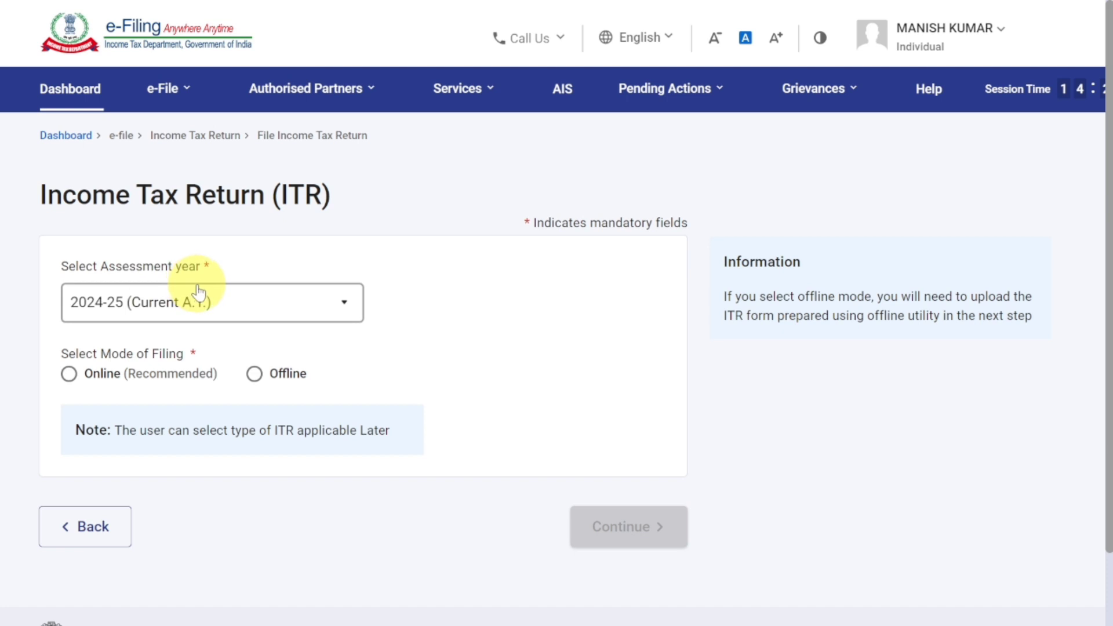
left_click(200, 297)
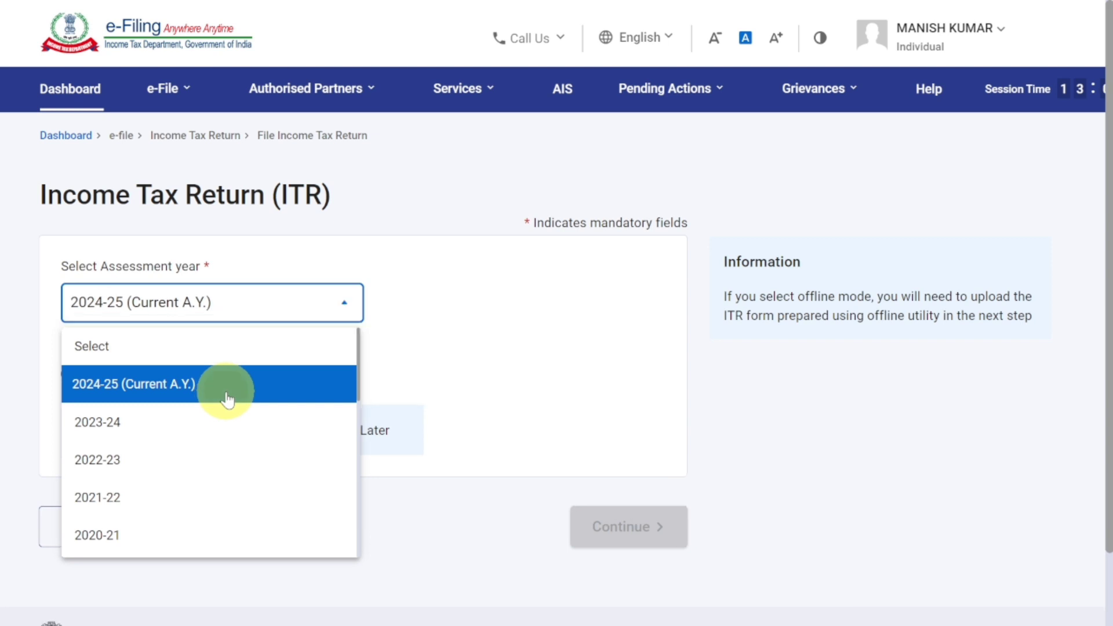
left_click(228, 400)
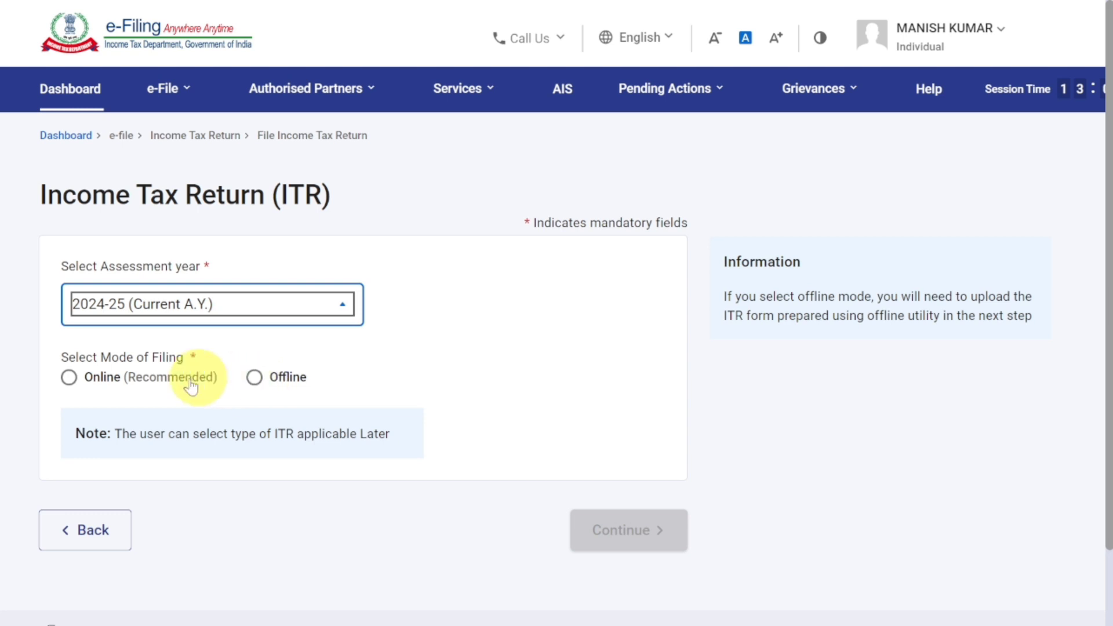
left_click(69, 378)
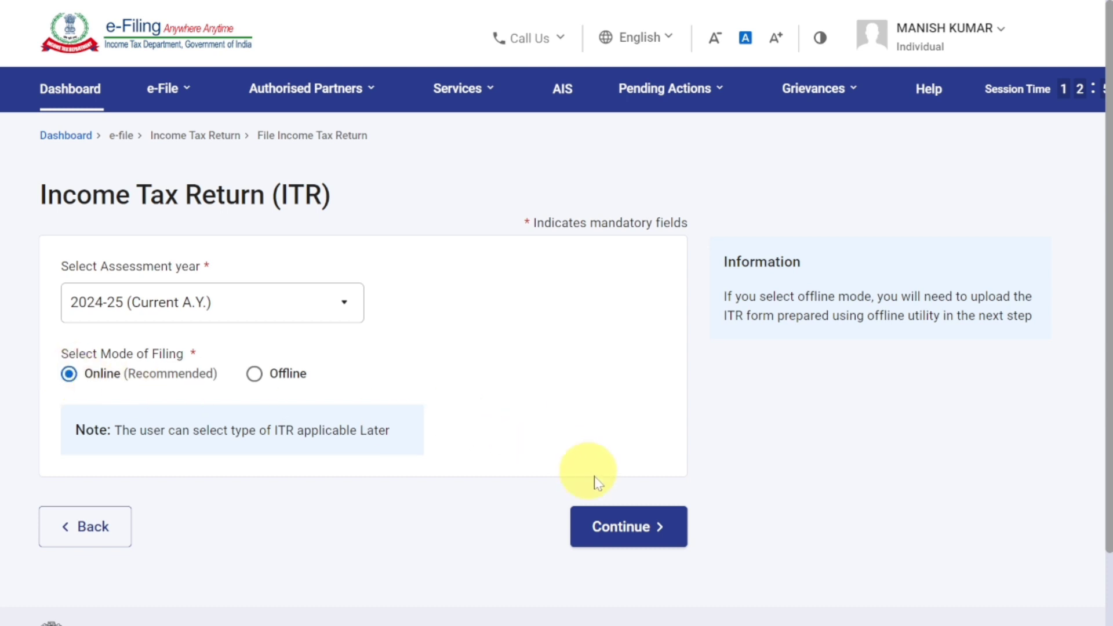
left_click(634, 528)
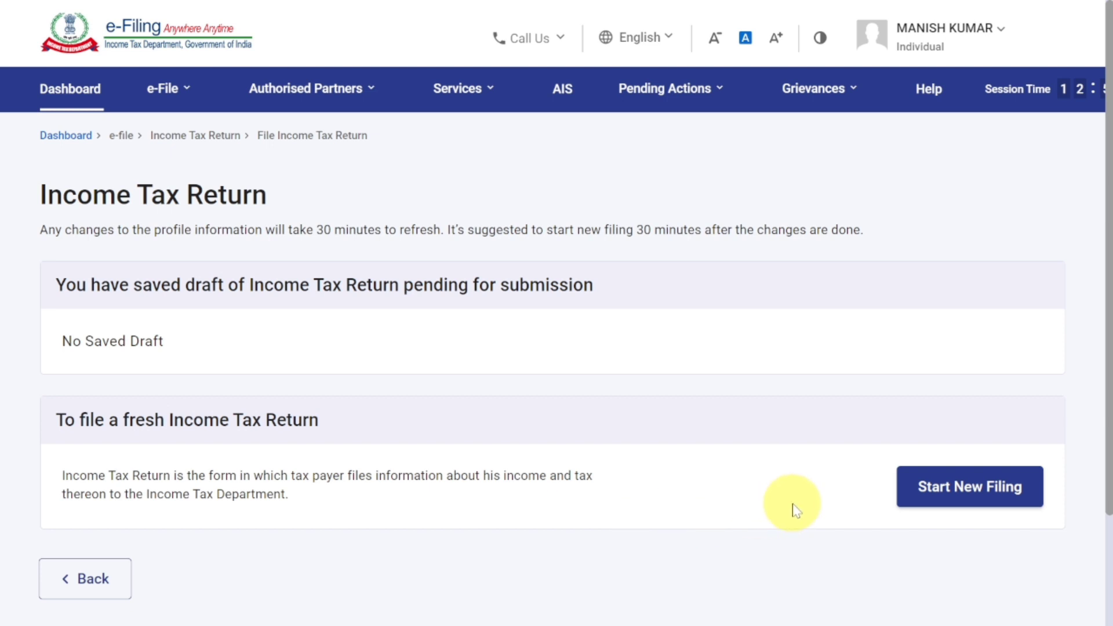
Step: Start a new filing with Individual status and proceed with the ITR-4 form
left_click(980, 499)
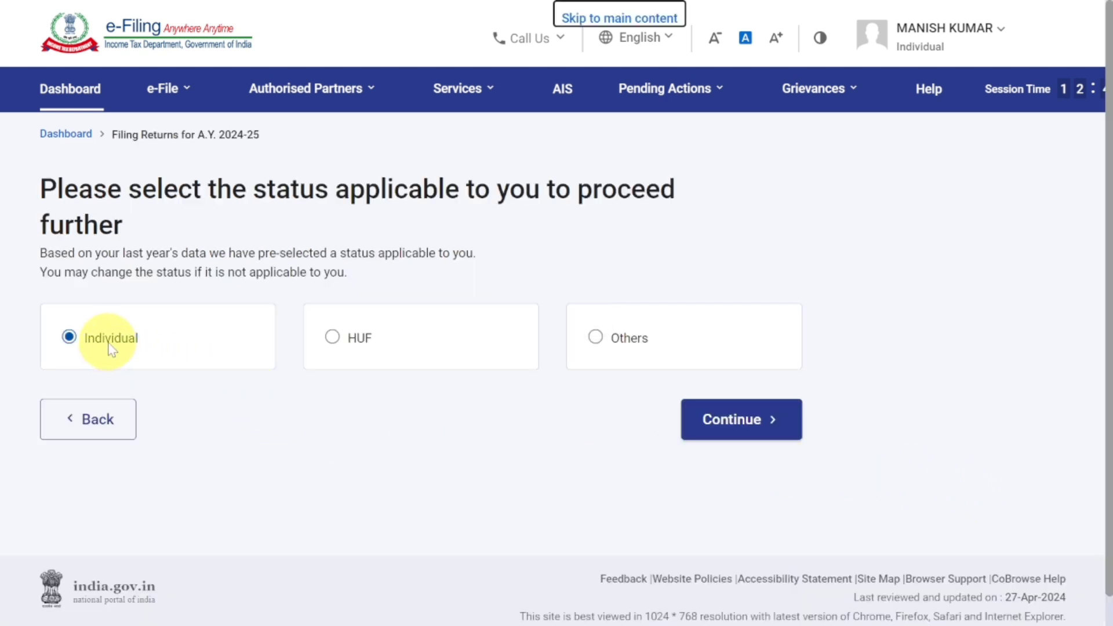
left_click(731, 422)
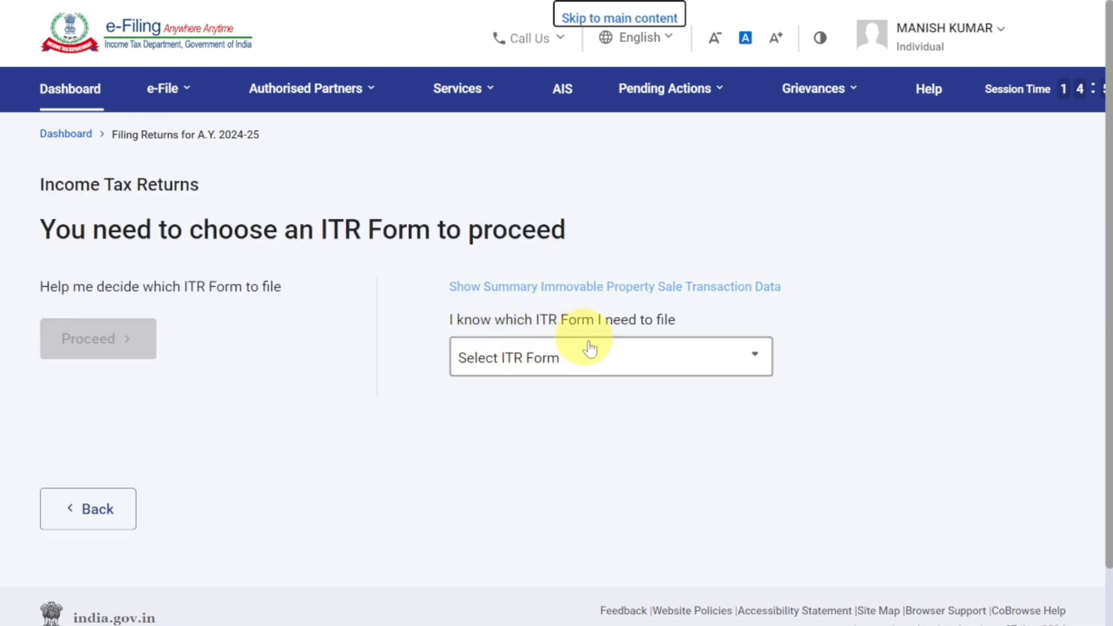
left_click(607, 358)
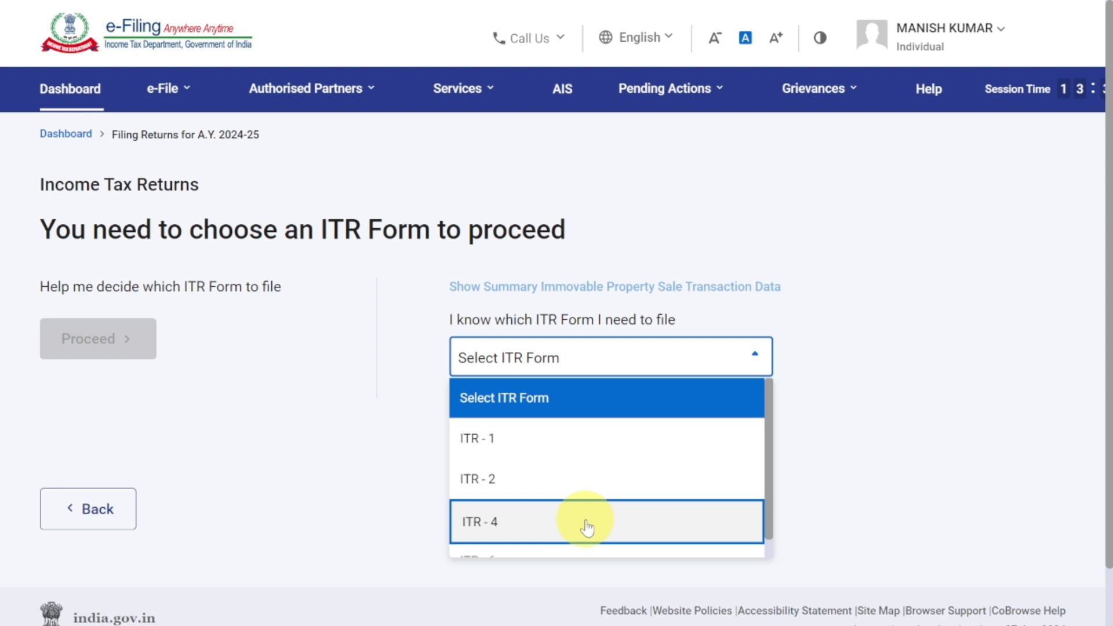
left_click(586, 527)
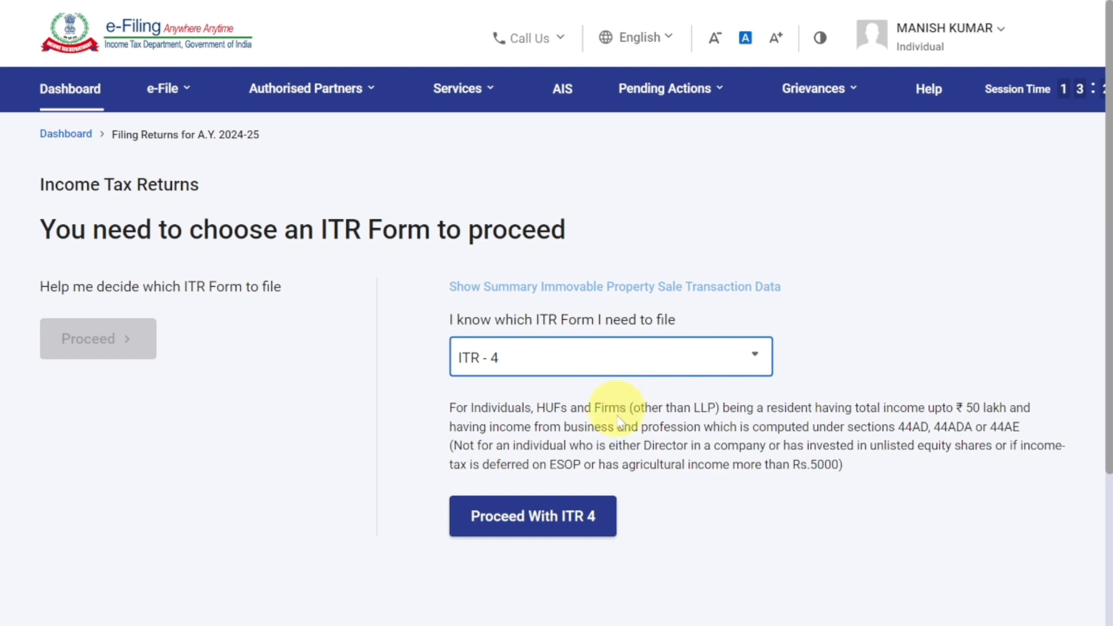
left_click(579, 517)
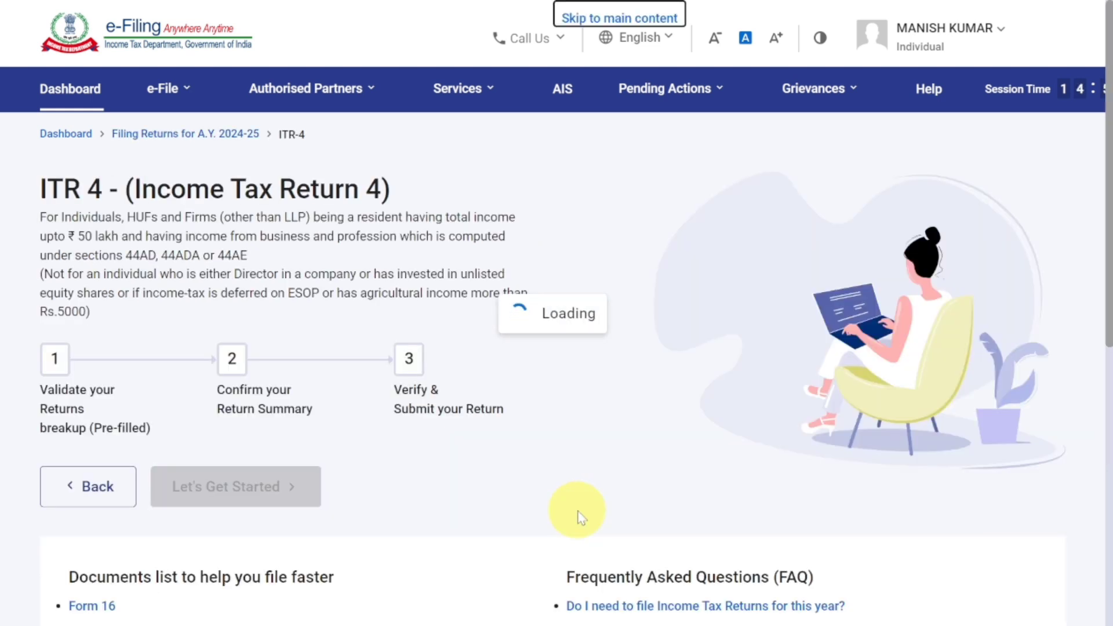
Step: Get started with ITR-4 and give taxable income above the basic exemption limit as the filing reason
scroll(581, 518, "down", 3)
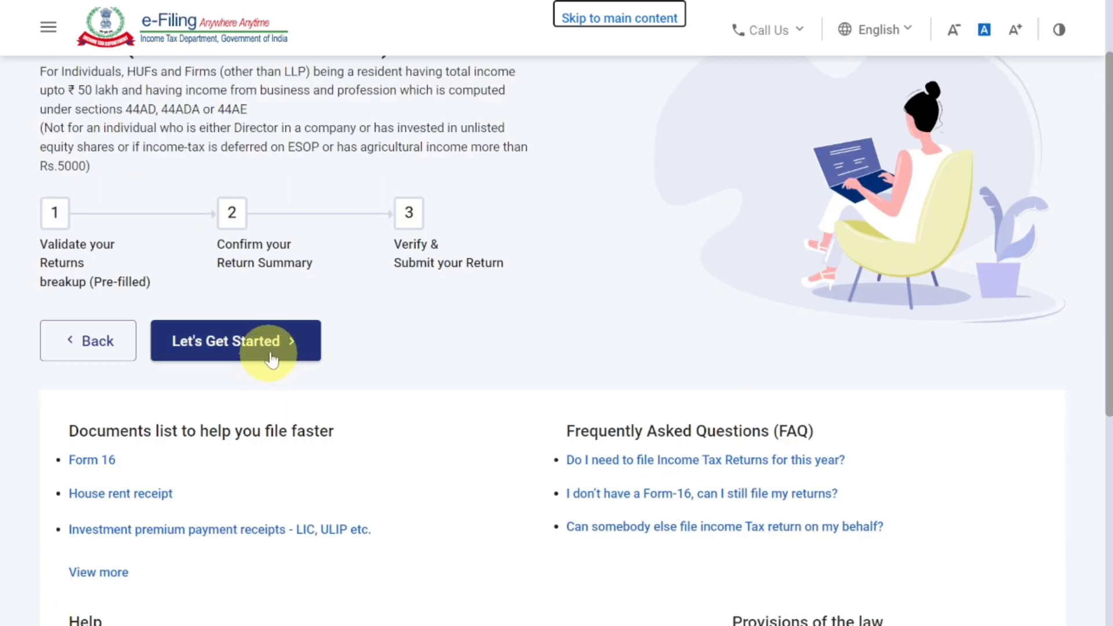
left_click(275, 355)
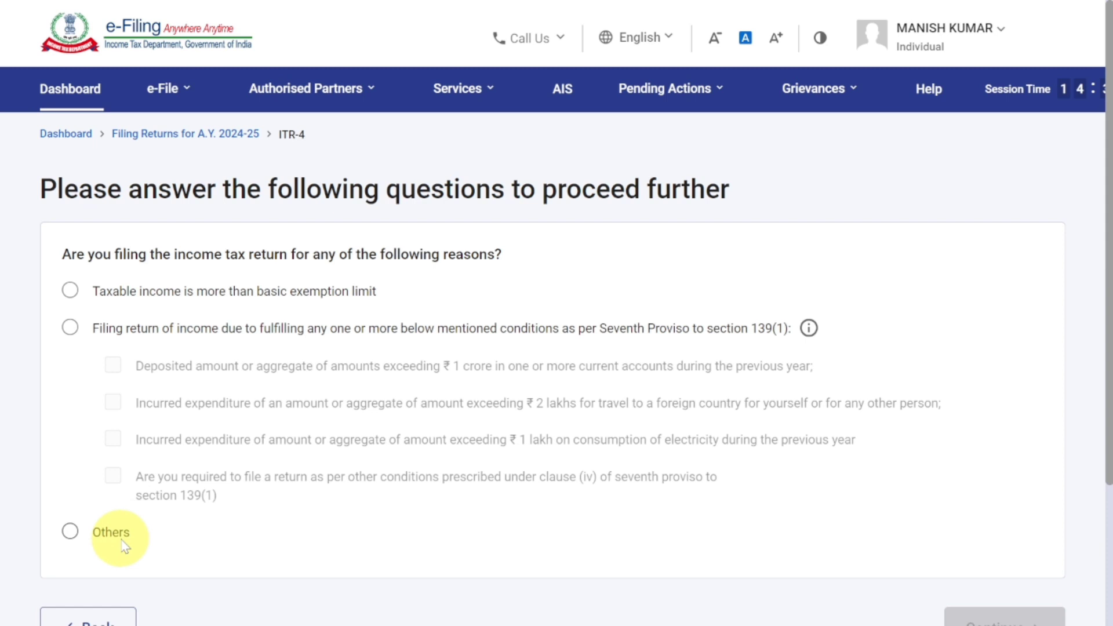
left_click(71, 291)
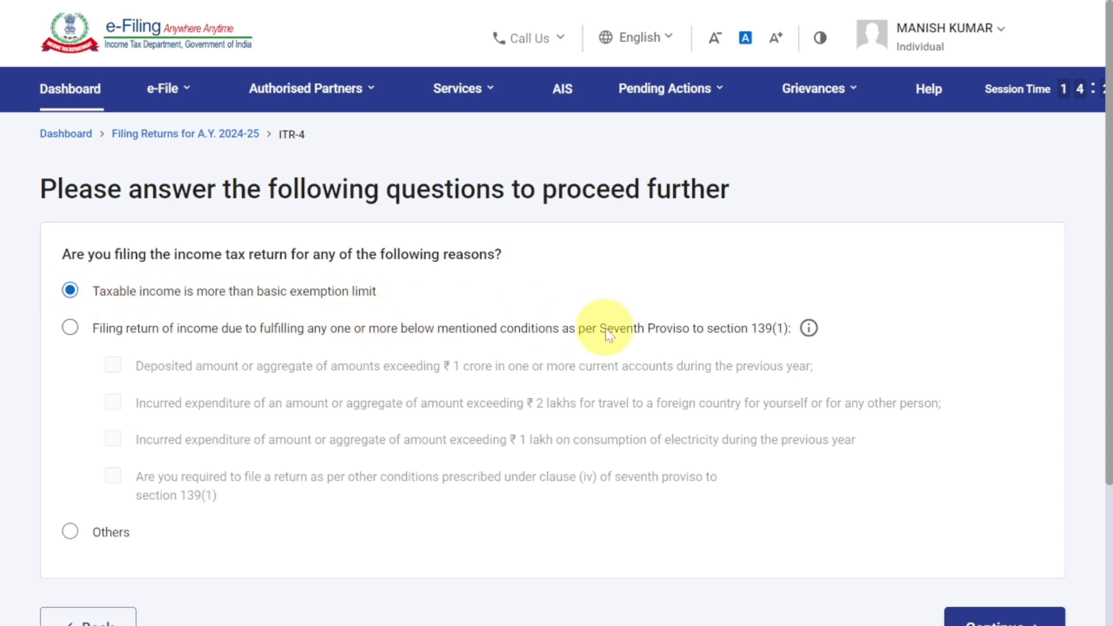
scroll(637, 324, "down", 3)
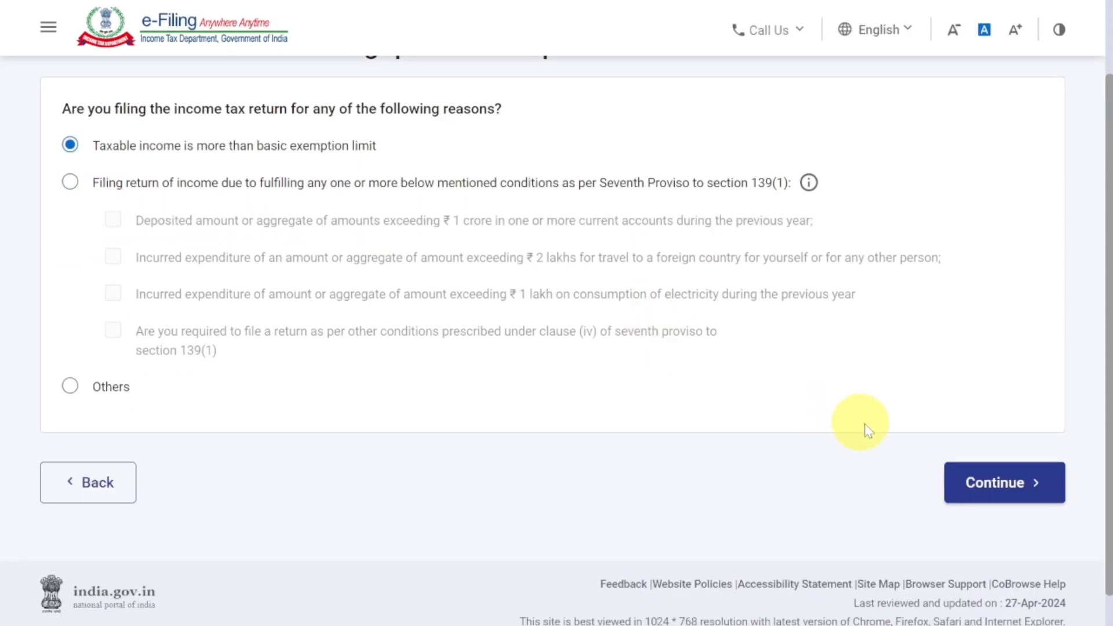
left_click(995, 481)
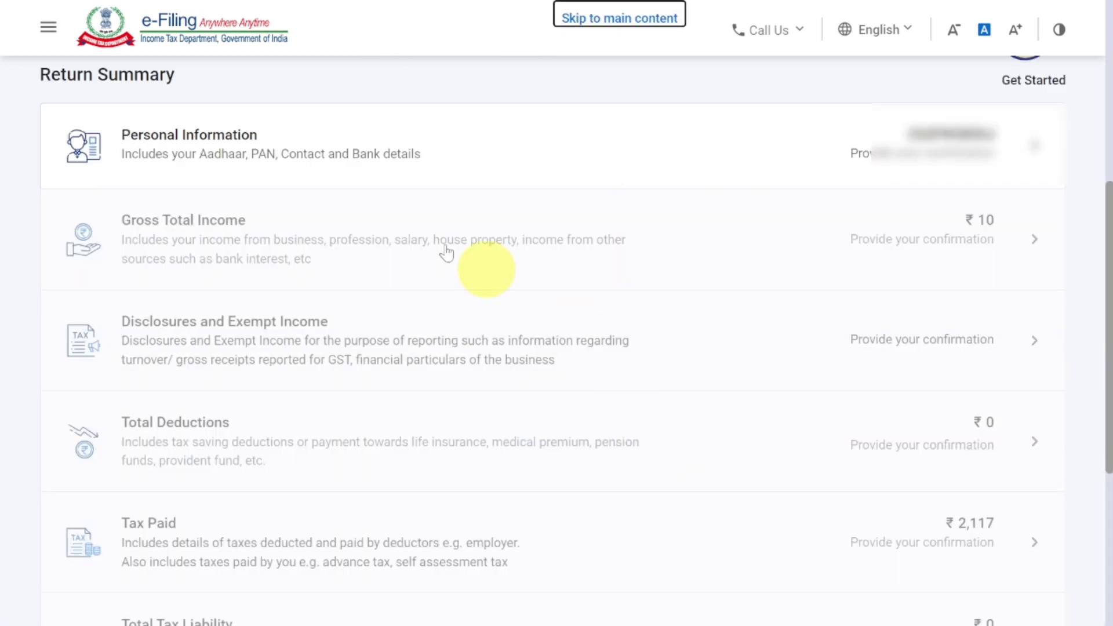
Step: Open the Personal Information section of the return summary and set the nature of employment to Others
left_click(306, 161)
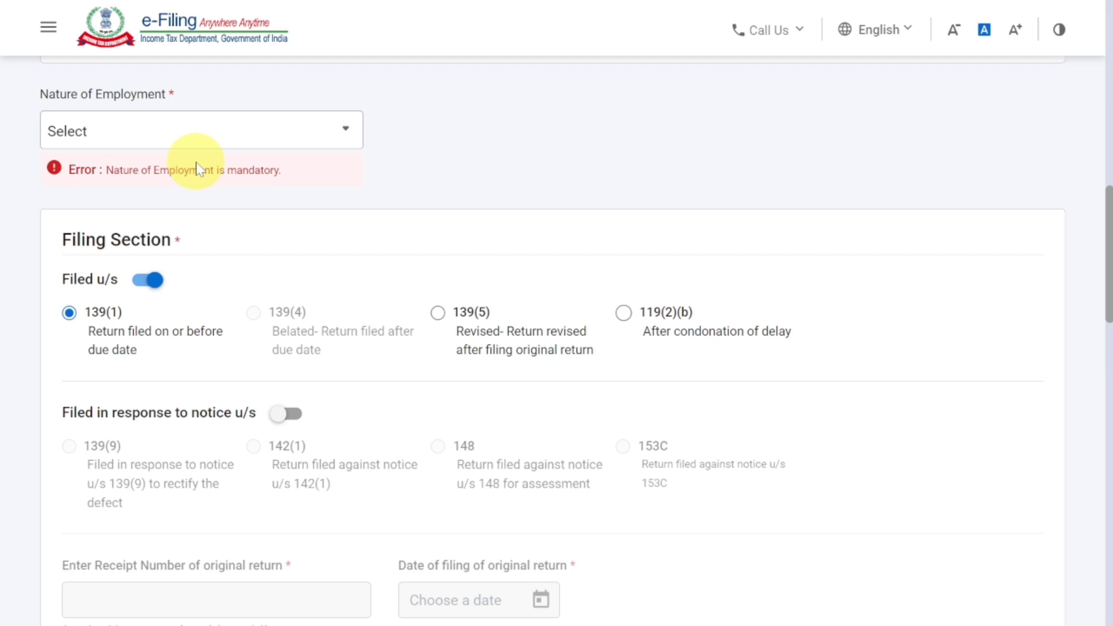
left_click(193, 137)
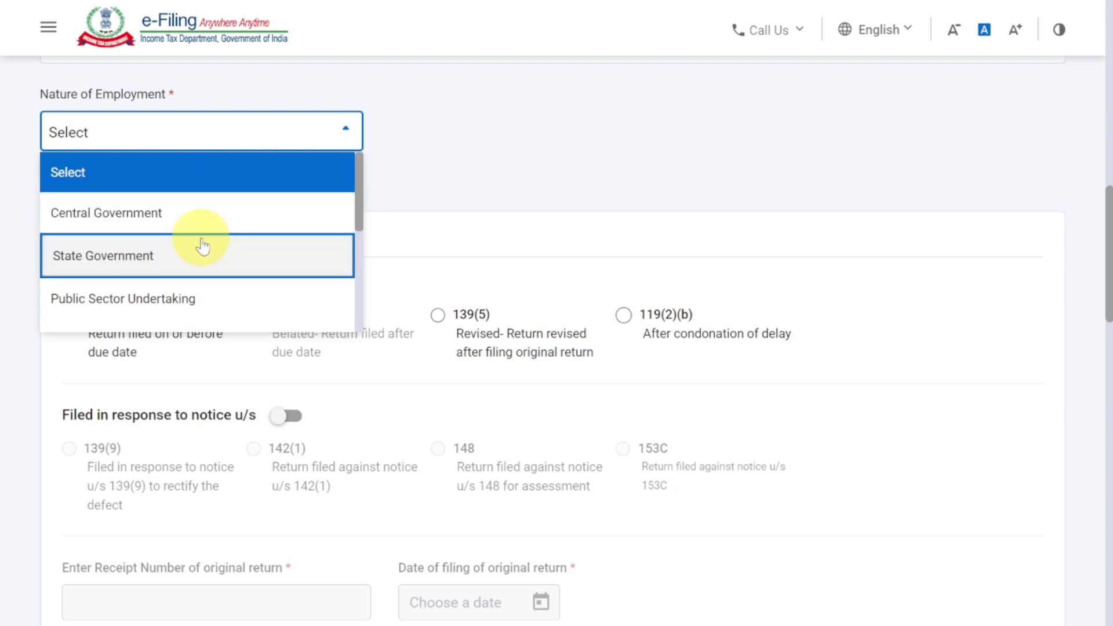
scroll(354, 249, "down", 2)
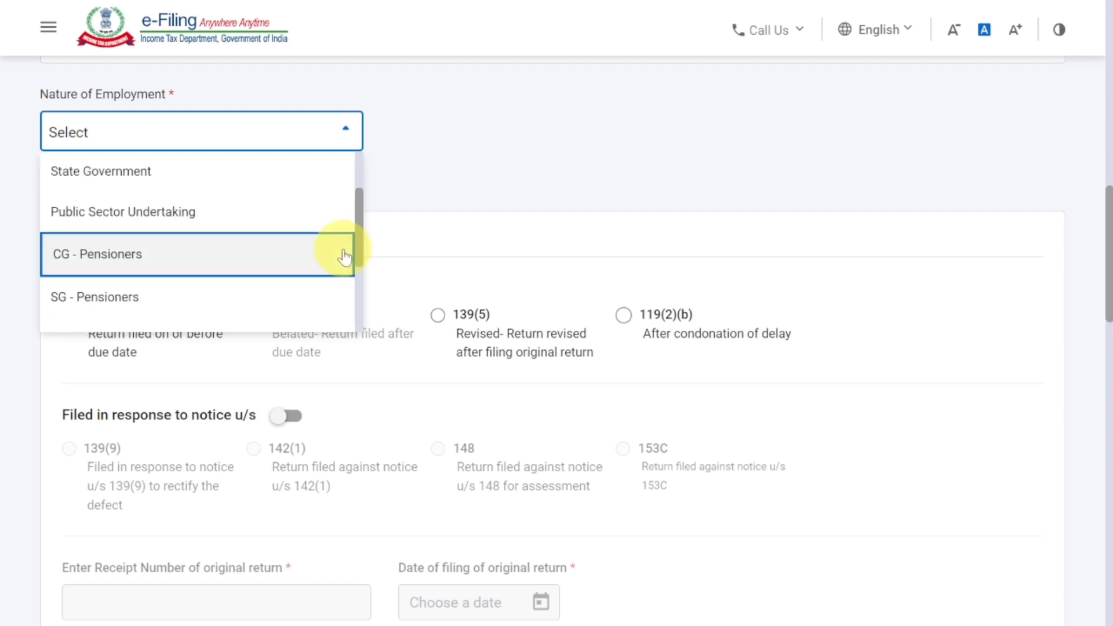
scroll(355, 258, "down", 3)
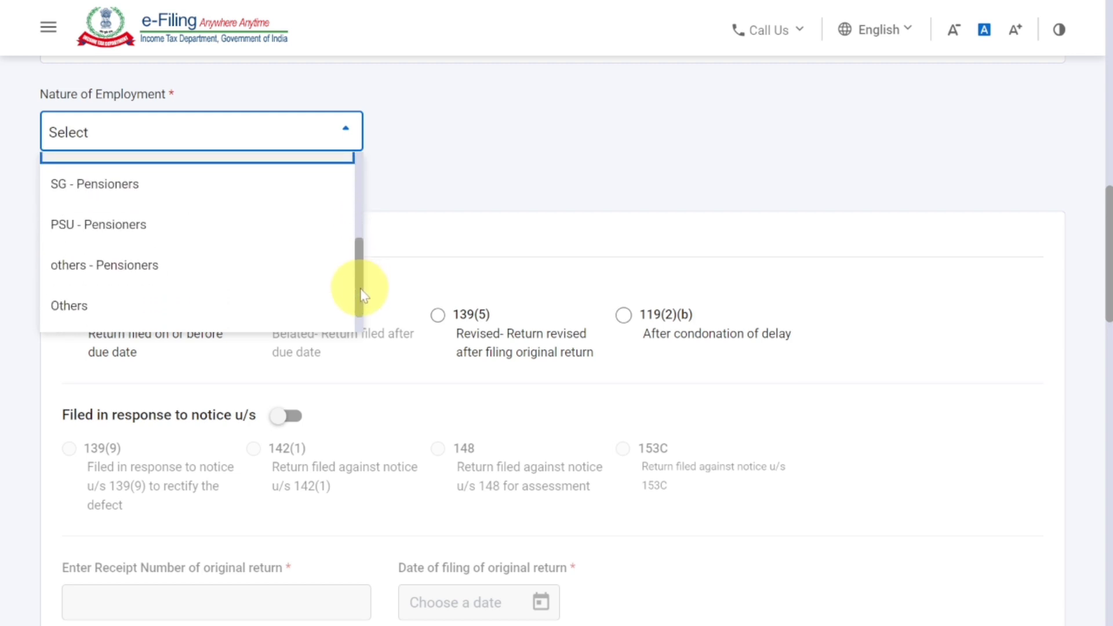
scroll(357, 295, "down", 1)
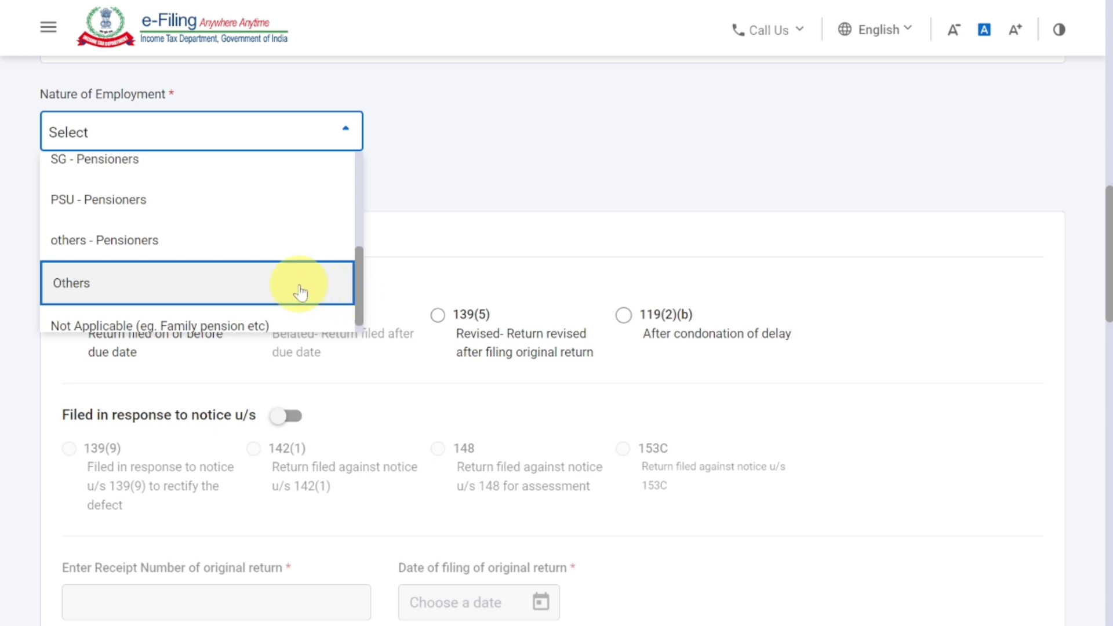
scroll(299, 291, "down", 1)
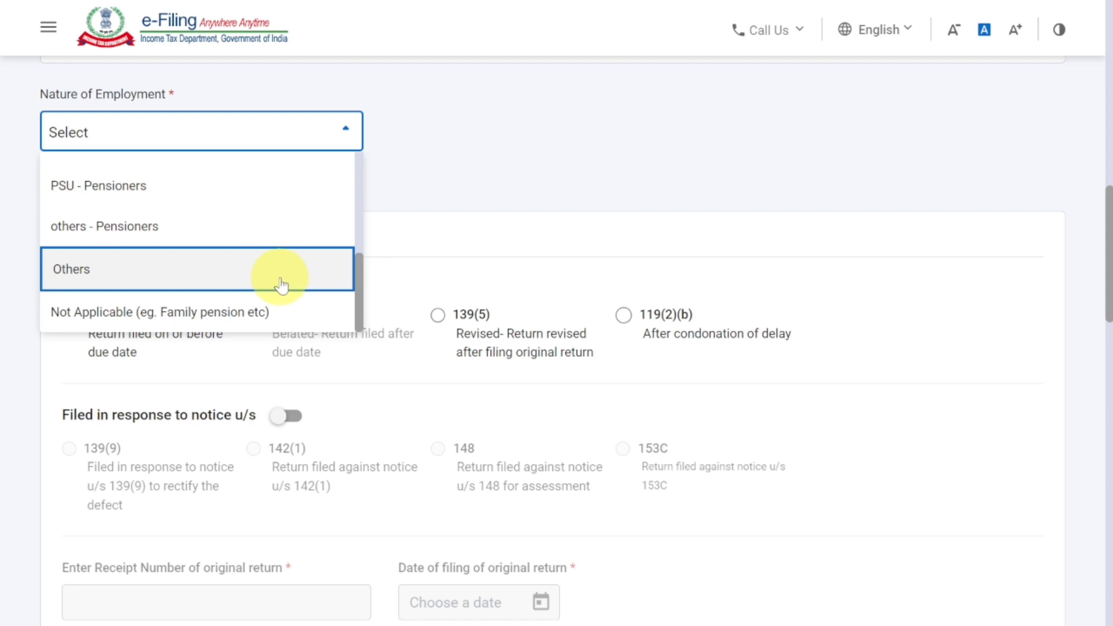
left_click(280, 285)
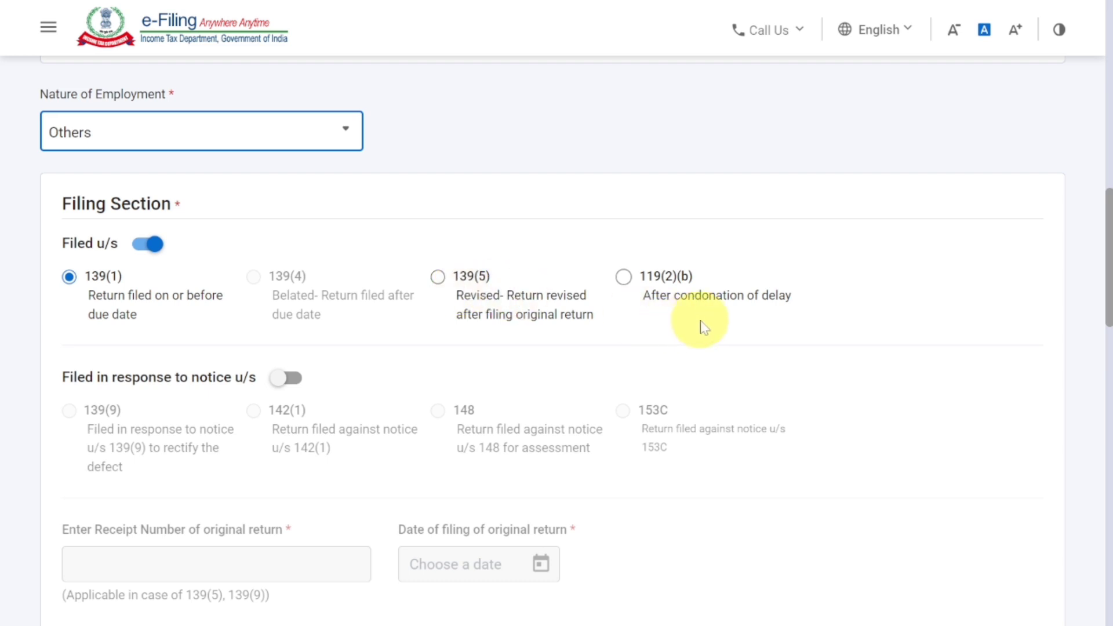
Step: Answer No to filing by a representative assessee, review the bank details and confirm the personal information
scroll(703, 326, "down", 9)
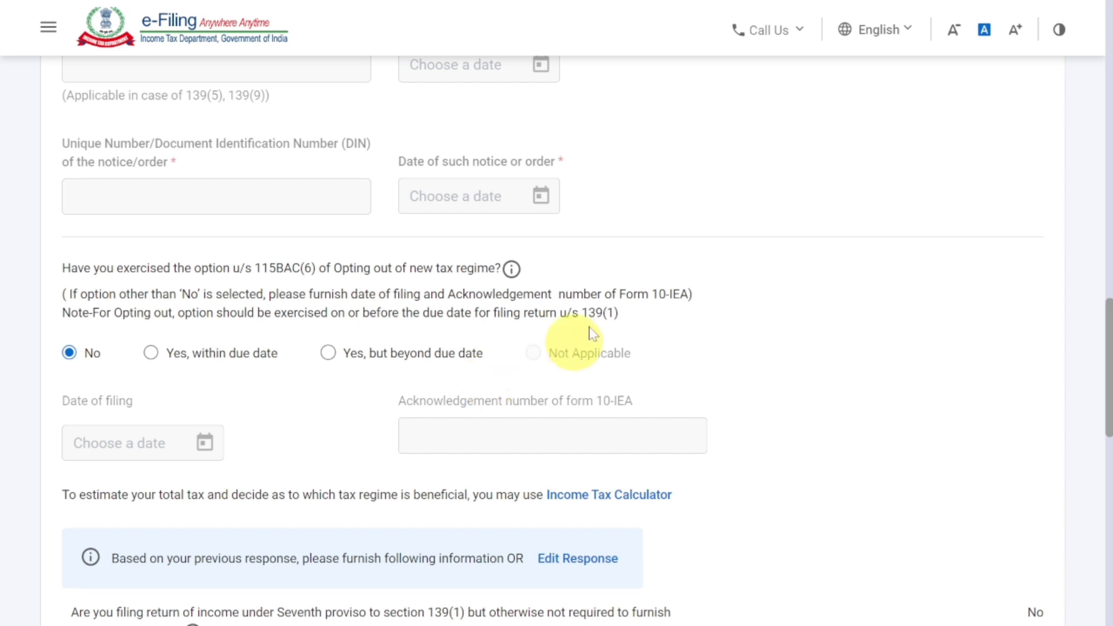
left_click_drag(650, 294, 688, 289)
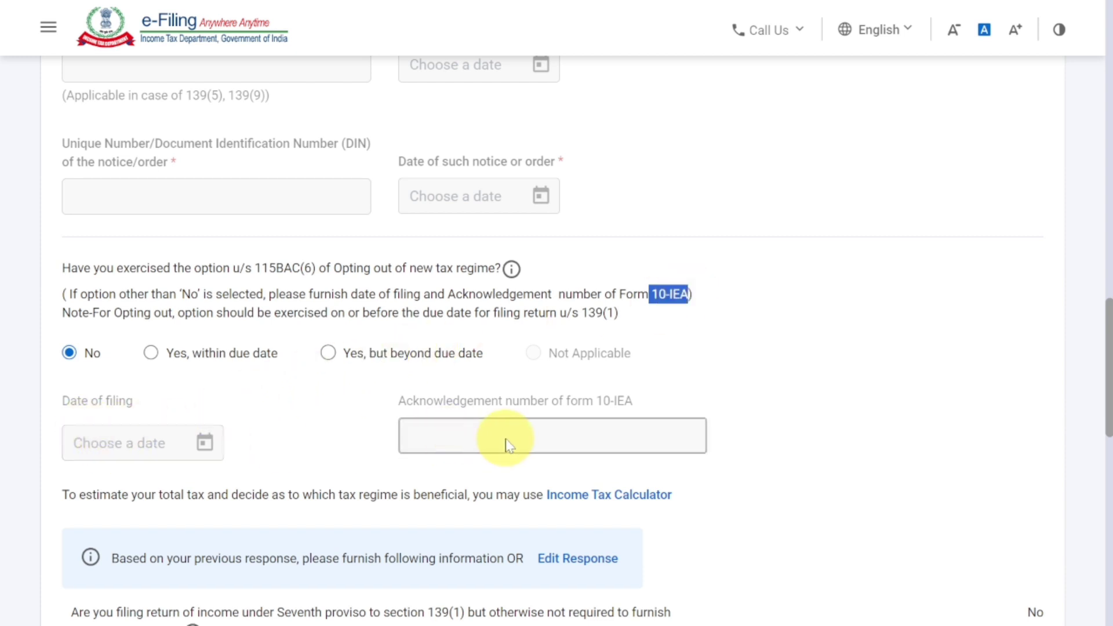
scroll(509, 445, "down", 5)
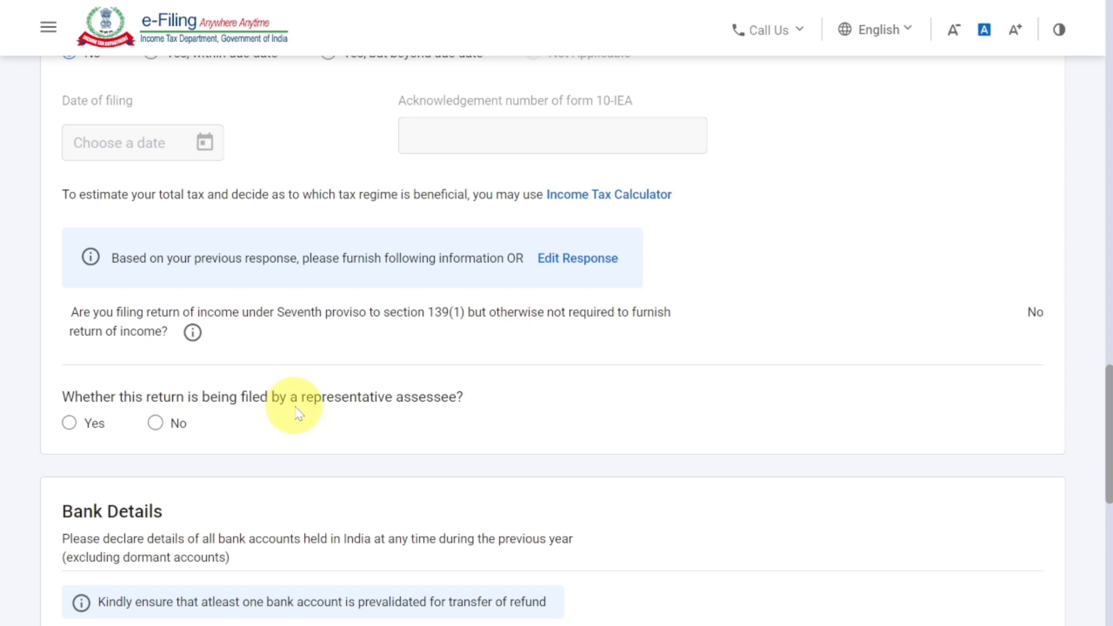
left_click(155, 424)
scroll(154, 423, "down", 6)
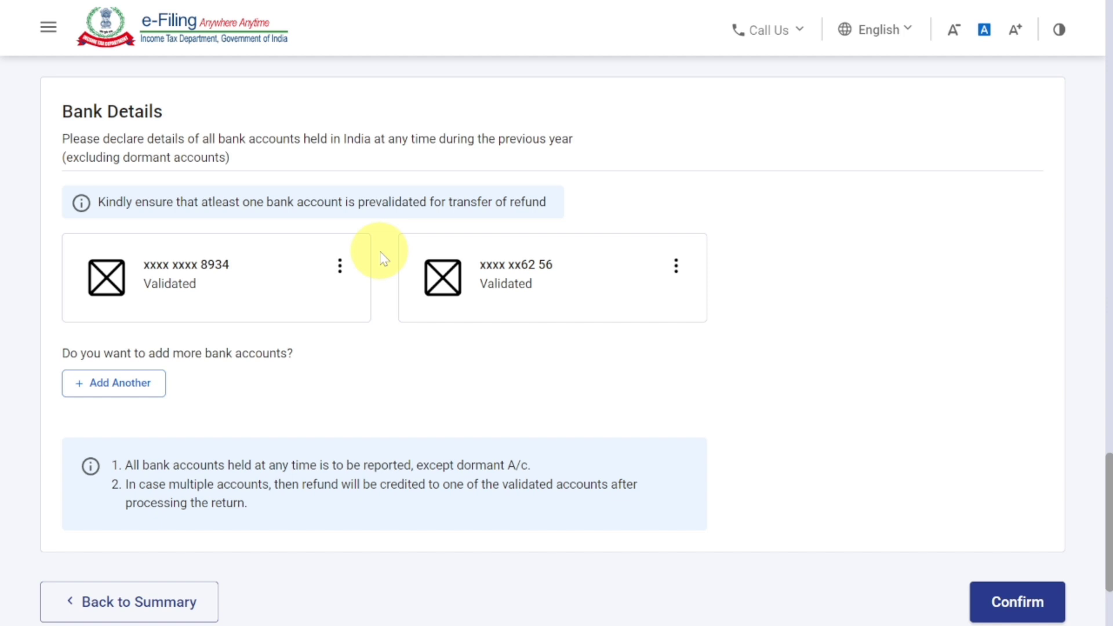
scroll(1032, 366, "down", 2)
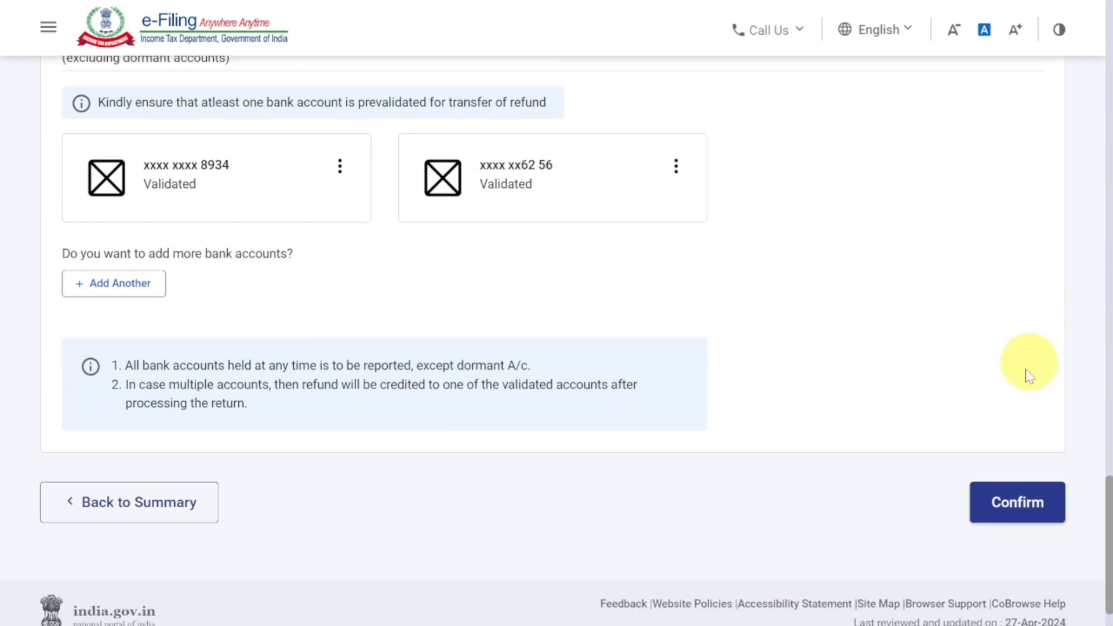
left_click(1016, 502)
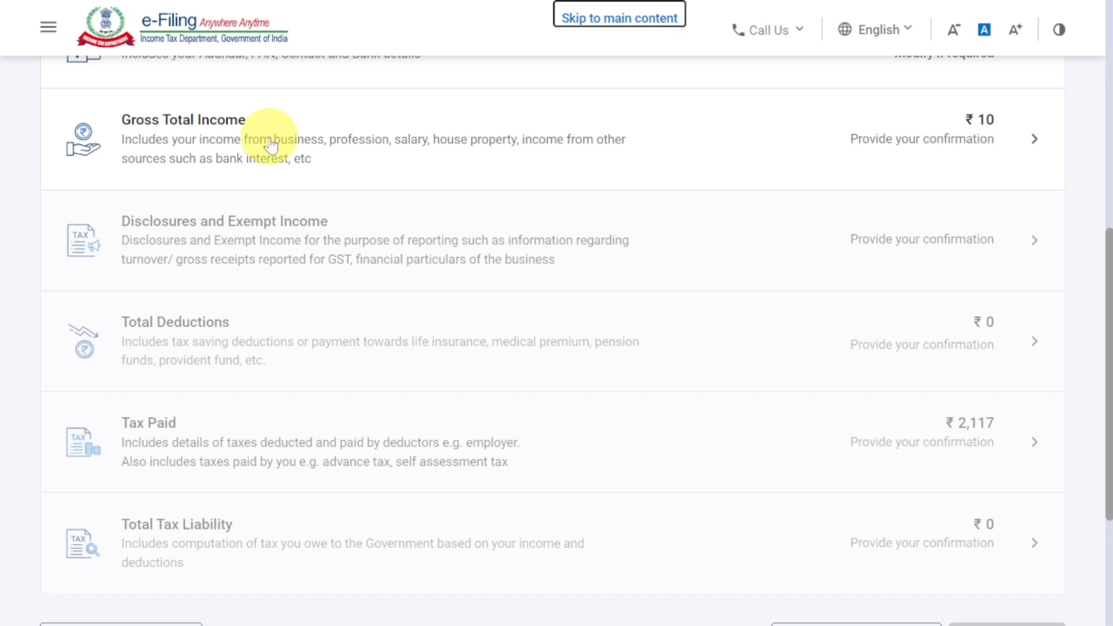
Step: Open the Gross Total Income section and continue past the salary exemption questions to the income source details
left_click(271, 145)
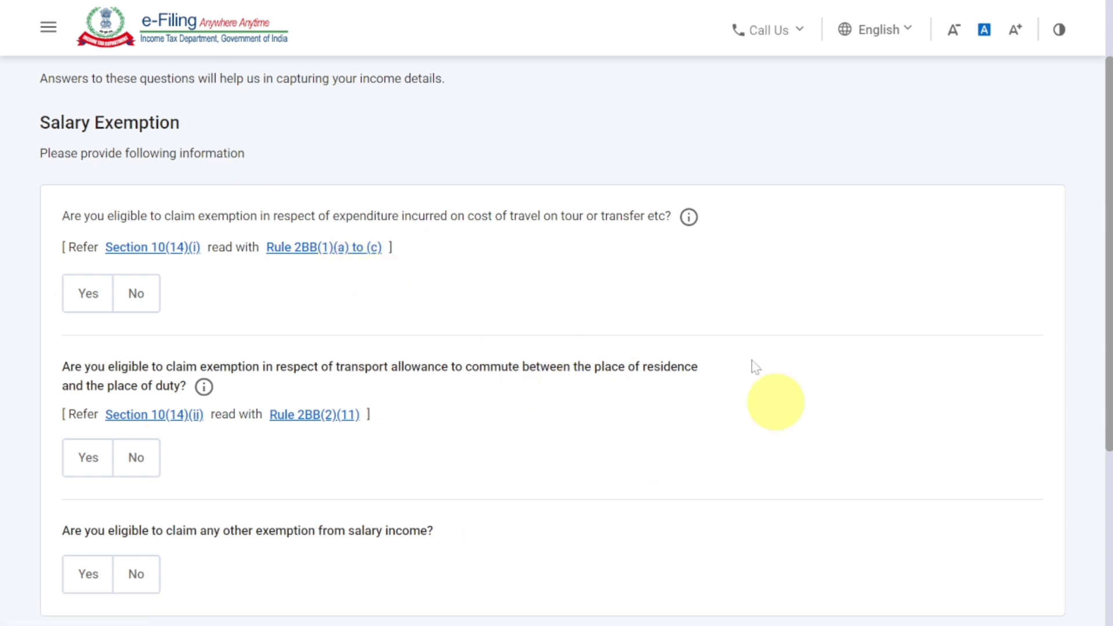
scroll(699, 439, "down", 3)
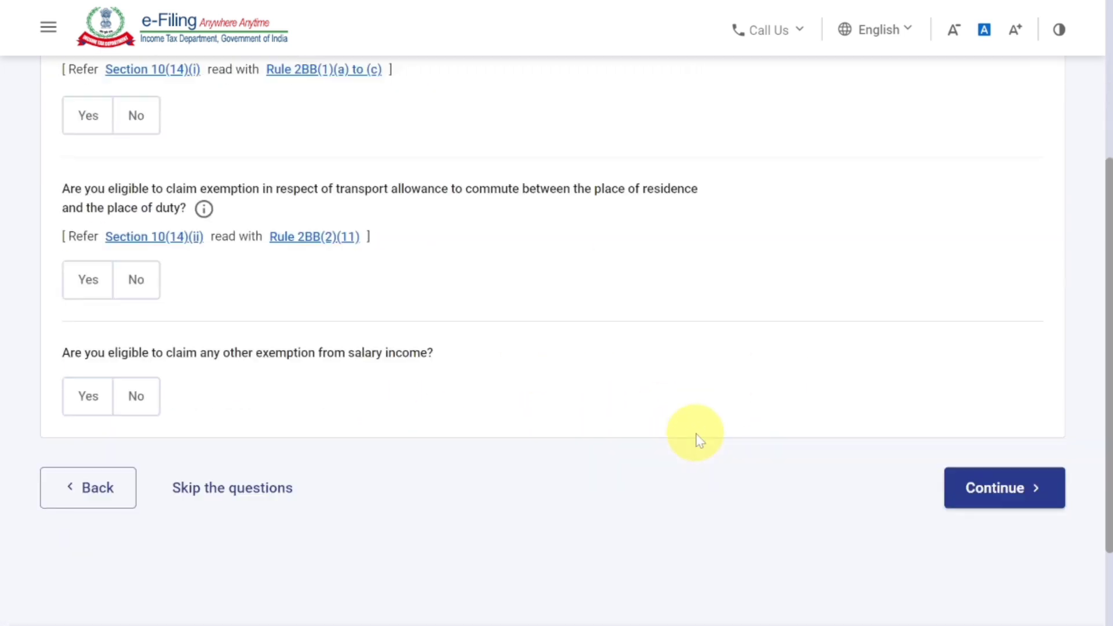
left_click(1025, 470)
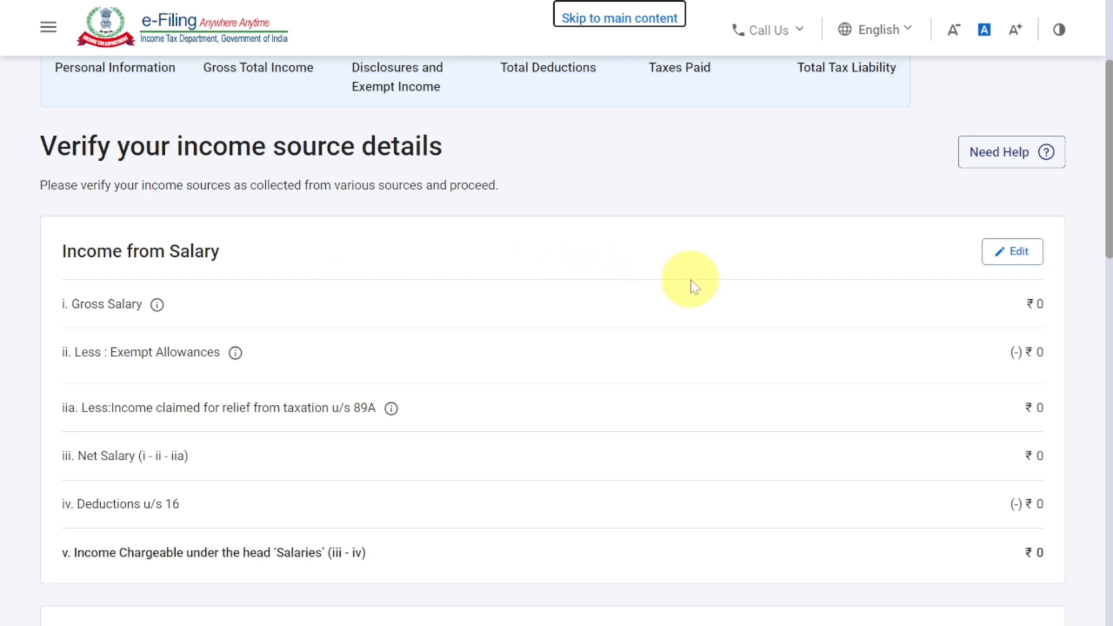
Step: Edit Income from Salary and enter ₹5,20,400 as the salary as per section 17(1)
left_click(1021, 261)
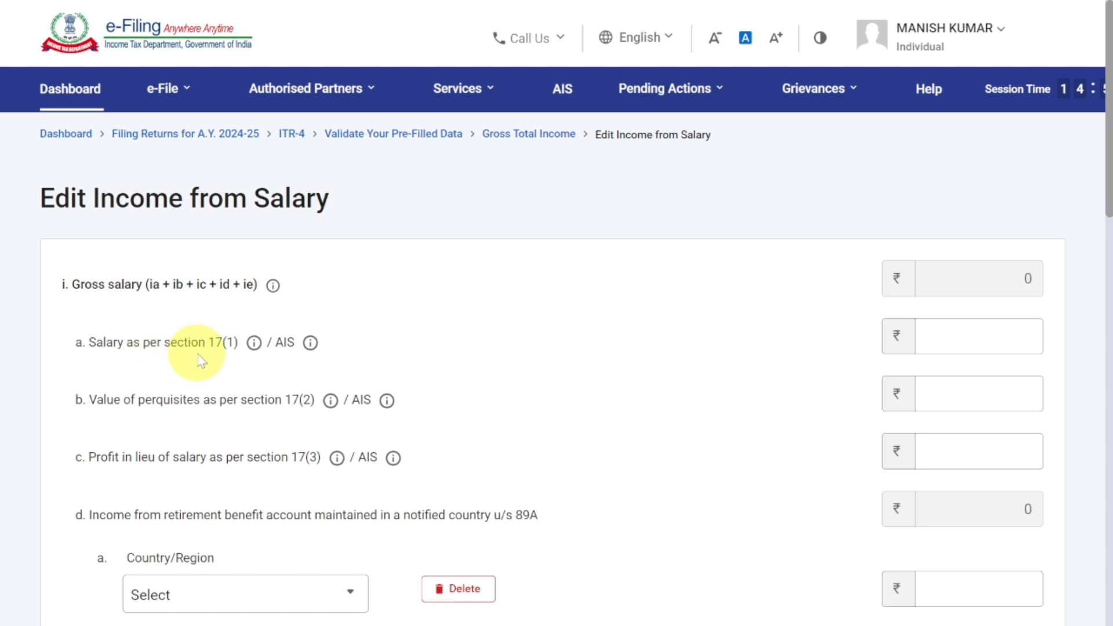
left_click(1013, 334)
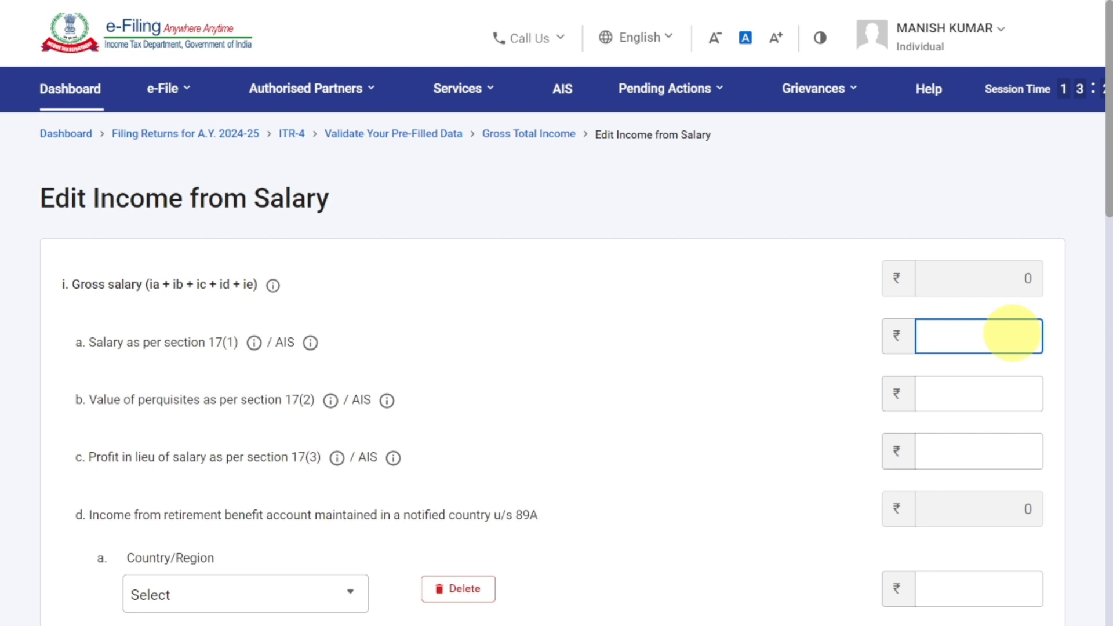
type("520400")
left_click(956, 387)
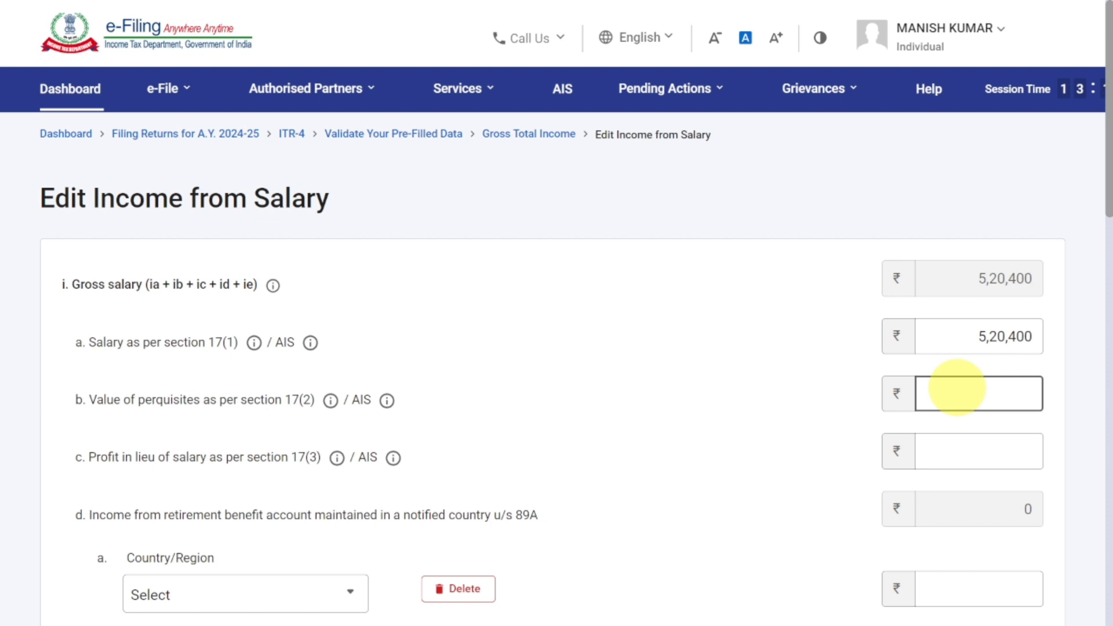
scroll(956, 389, "down", 8)
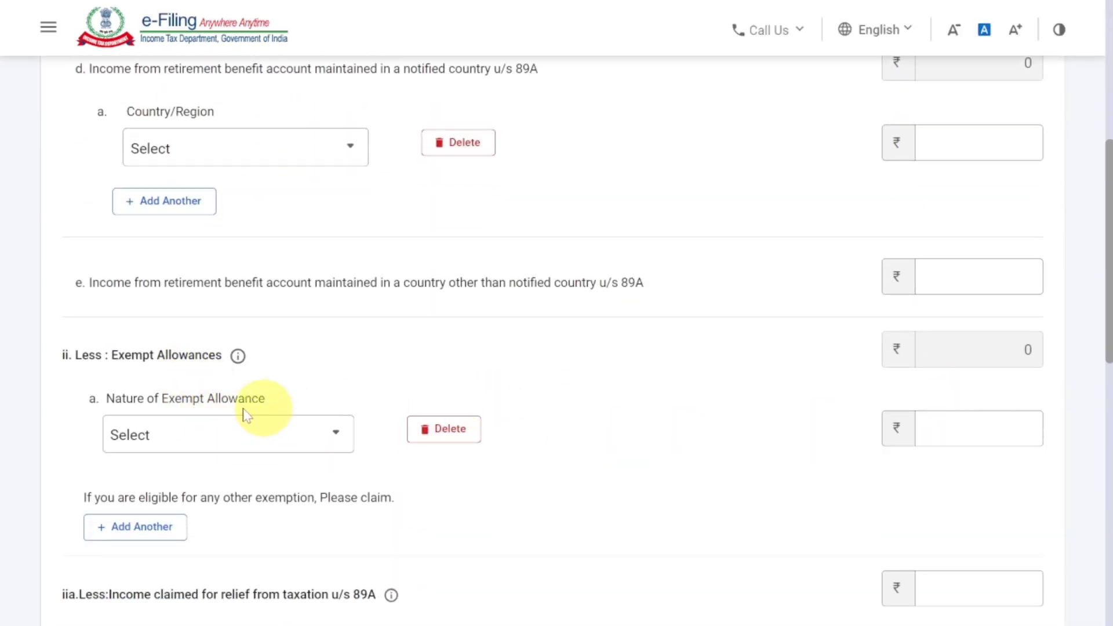
Step: Review the exempt allowances and section 16 deductions in the salary details and save the salary income
scroll(598, 466, "down", 2)
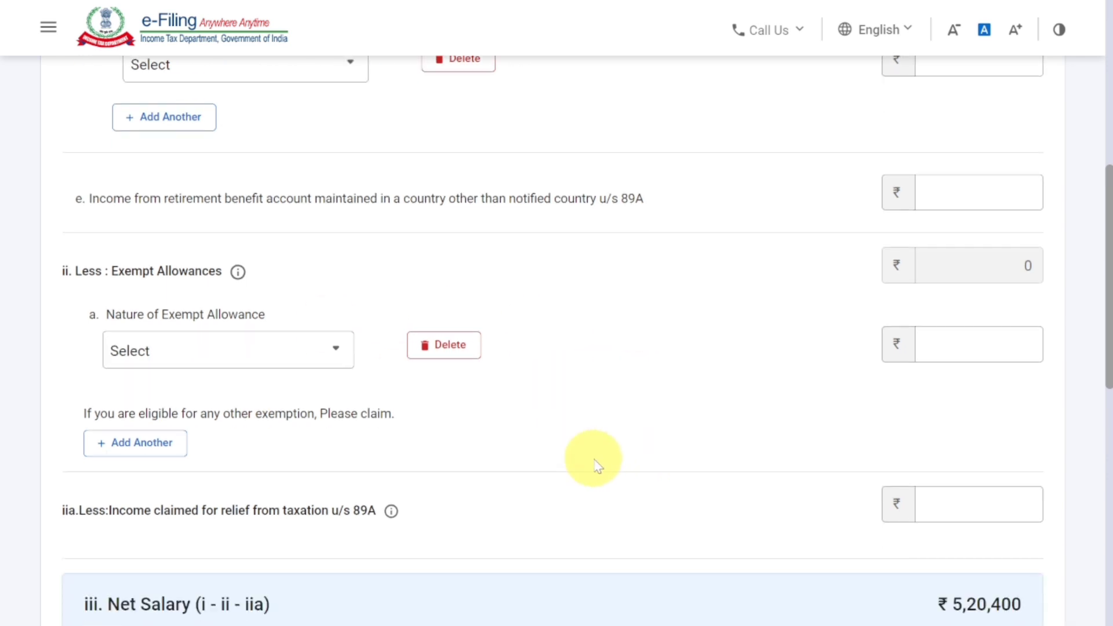
scroll(597, 466, "down", 7)
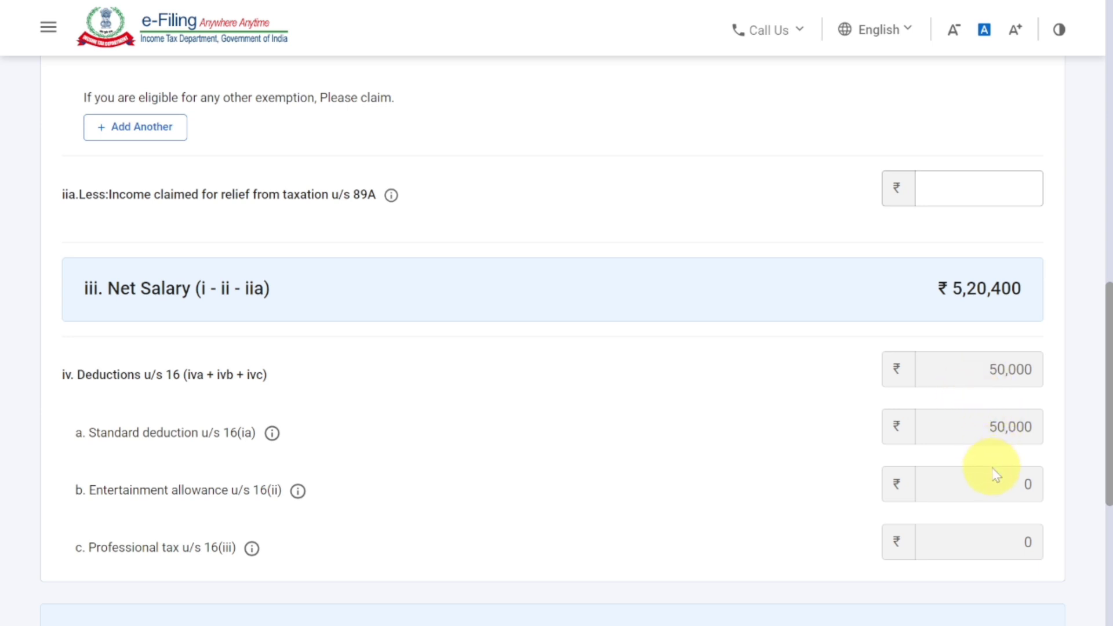
scroll(996, 474, "down", 3)
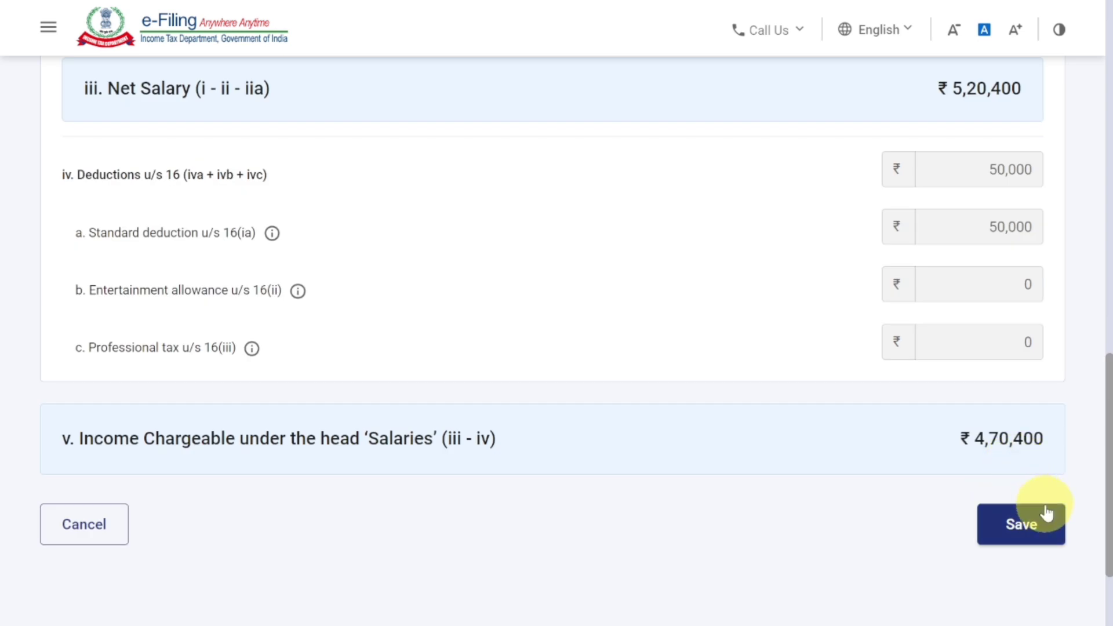
left_click(1026, 525)
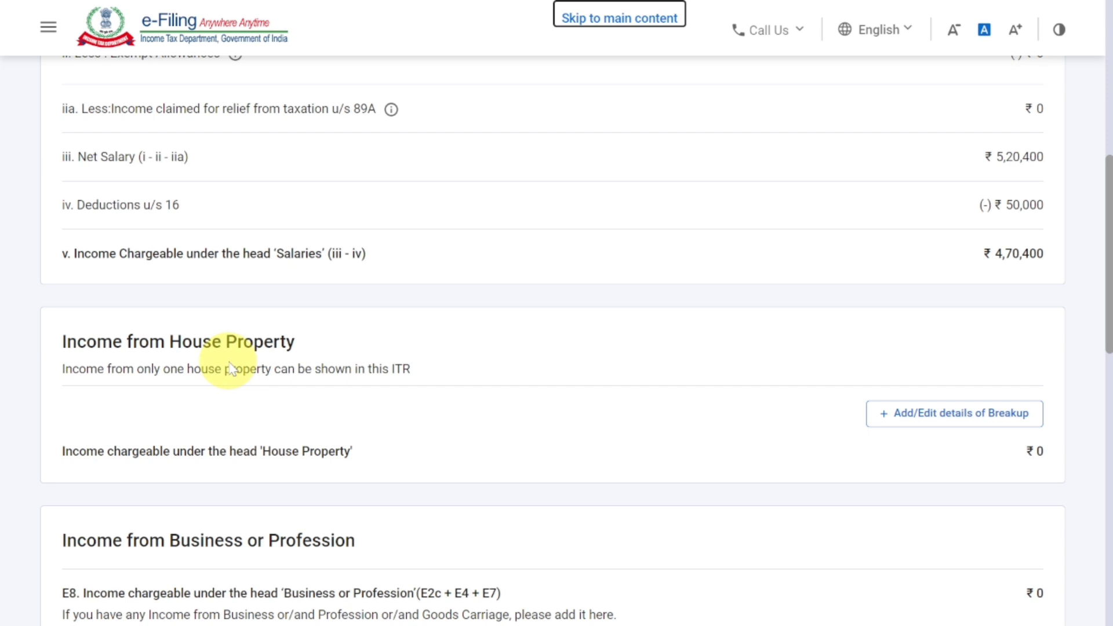
Step: Open the breakup details for Income from House Property and set the type of house property to Let Out
left_click(952, 423)
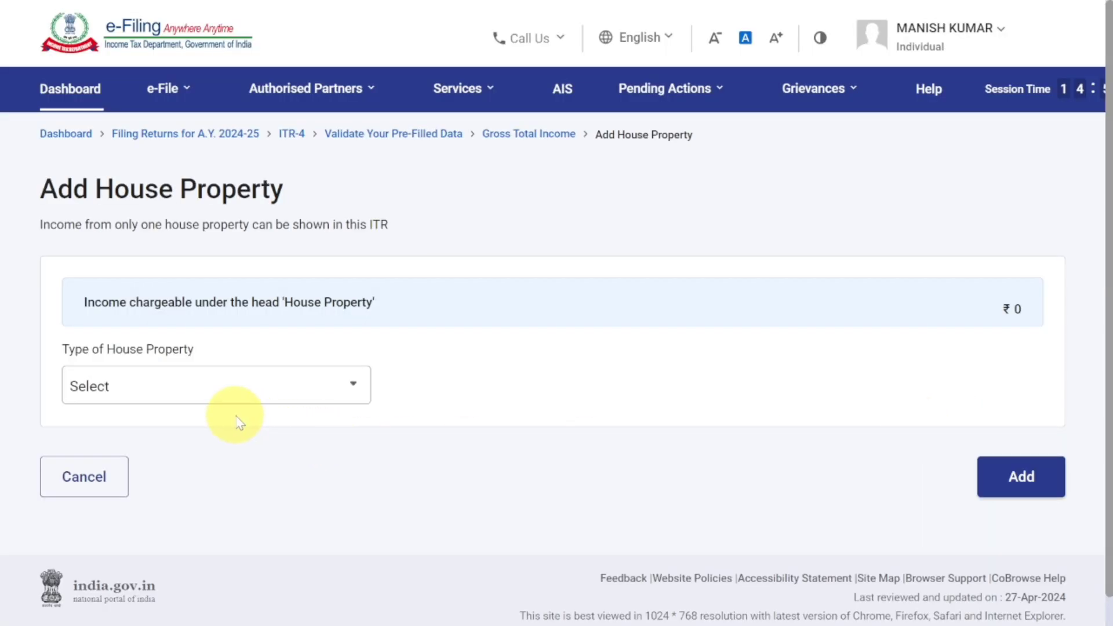
left_click(229, 394)
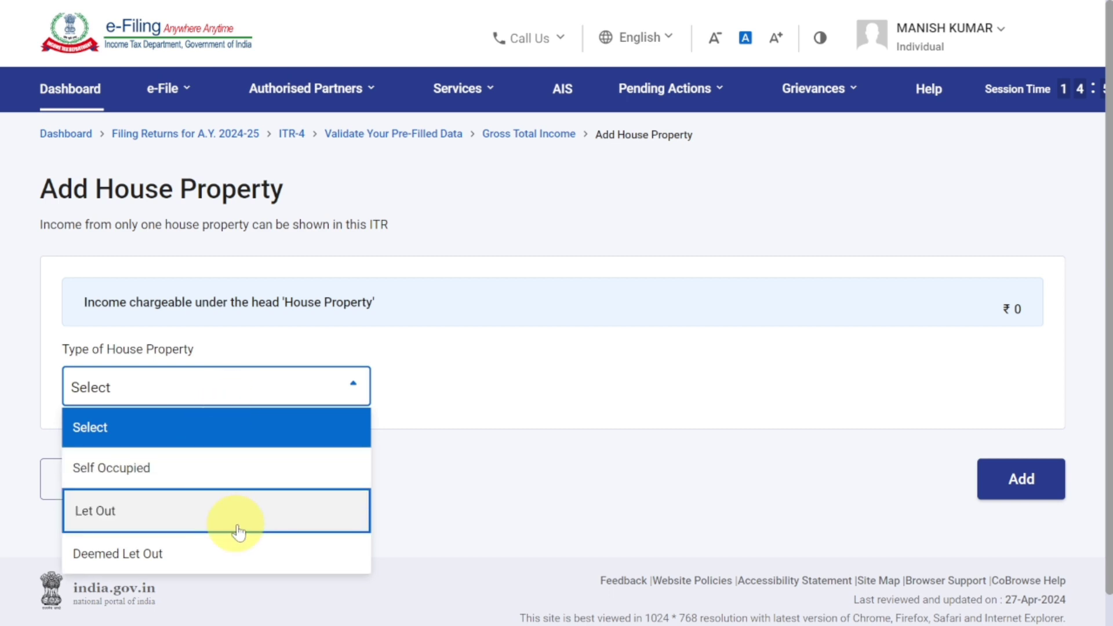
left_click(256, 514)
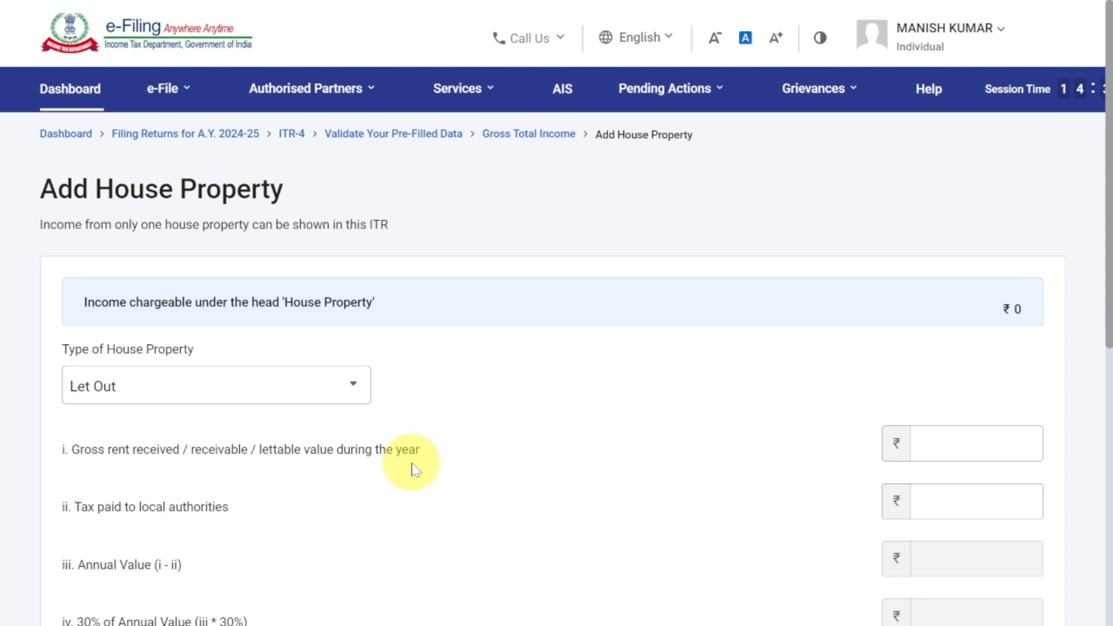
Step: Enter ₹5,00,000 as the gross rent received and ₹10,500 as the tax paid to local authorities for the let-out property
left_click(991, 443)
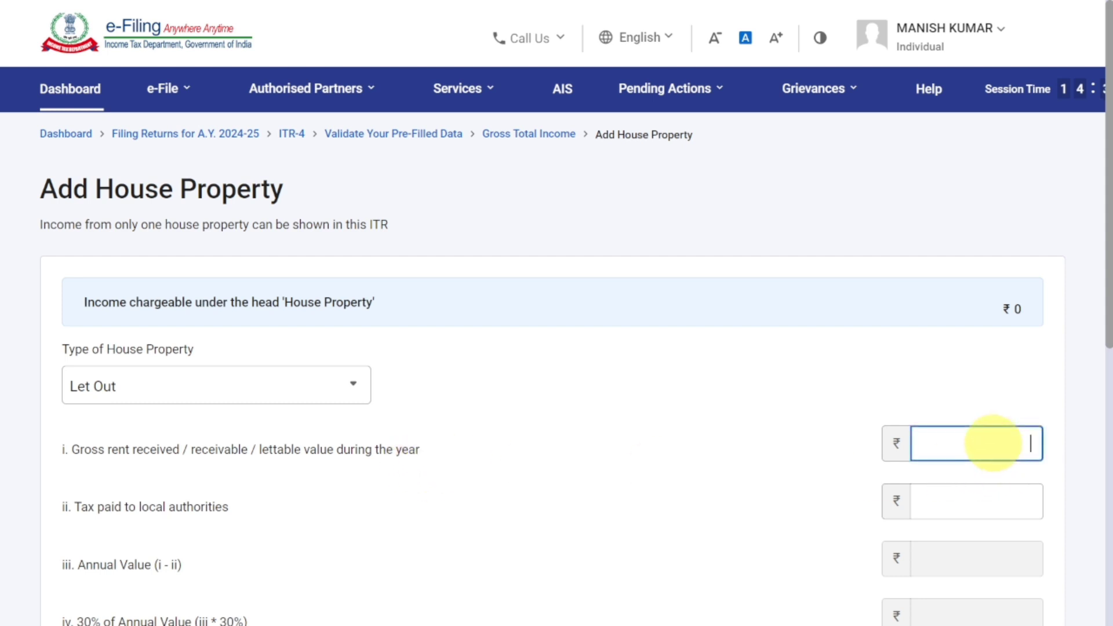
scroll(991, 443, "down", 3)
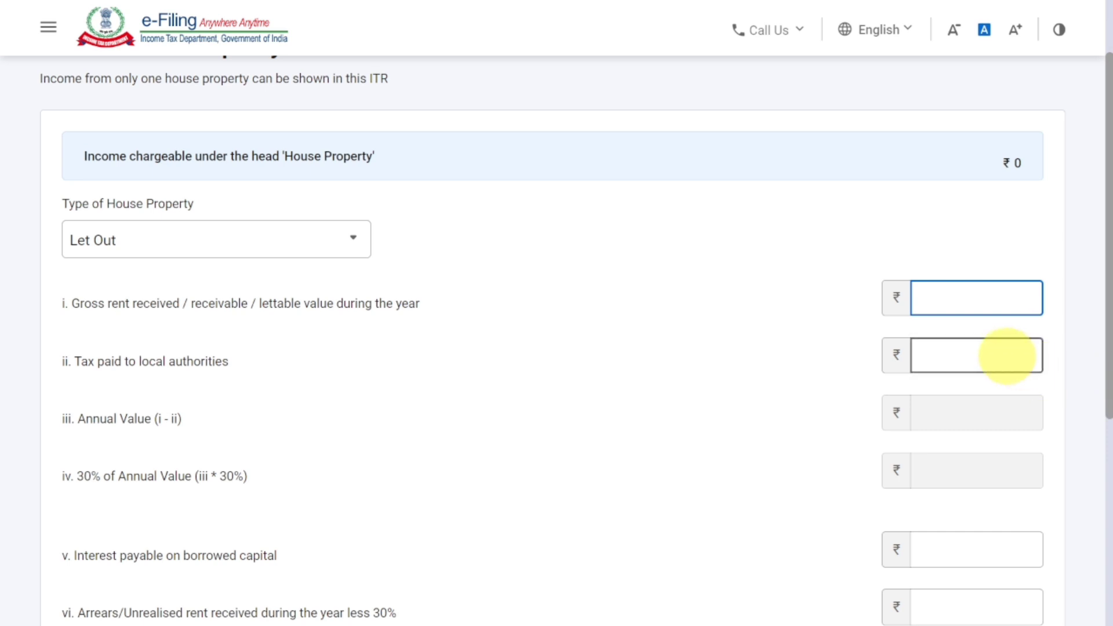
left_click(1004, 355)
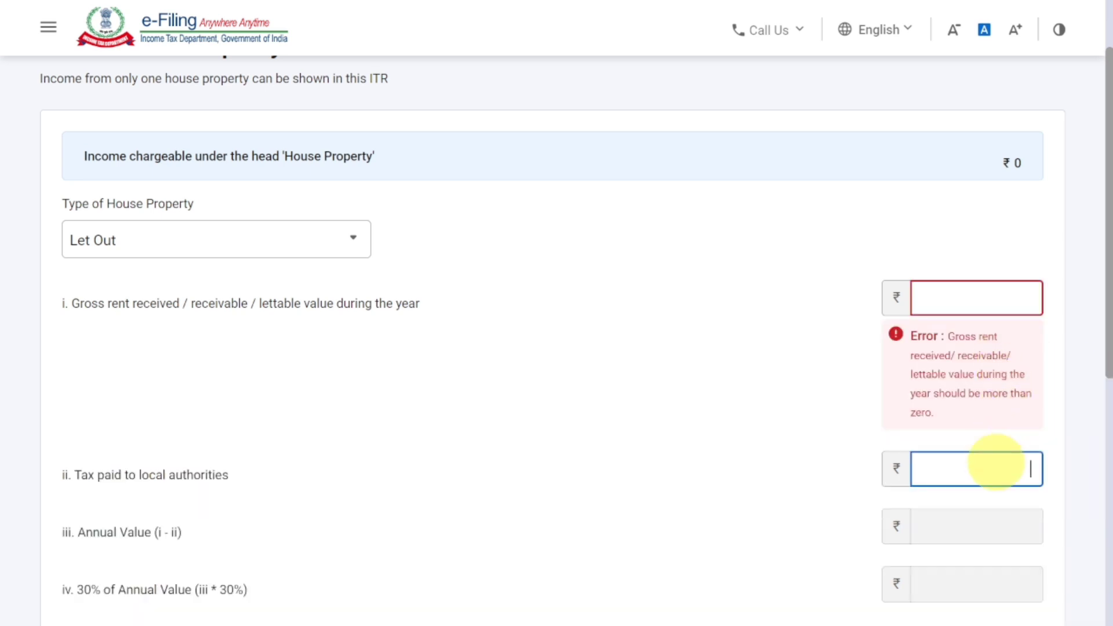
scroll(995, 462, "down", 3)
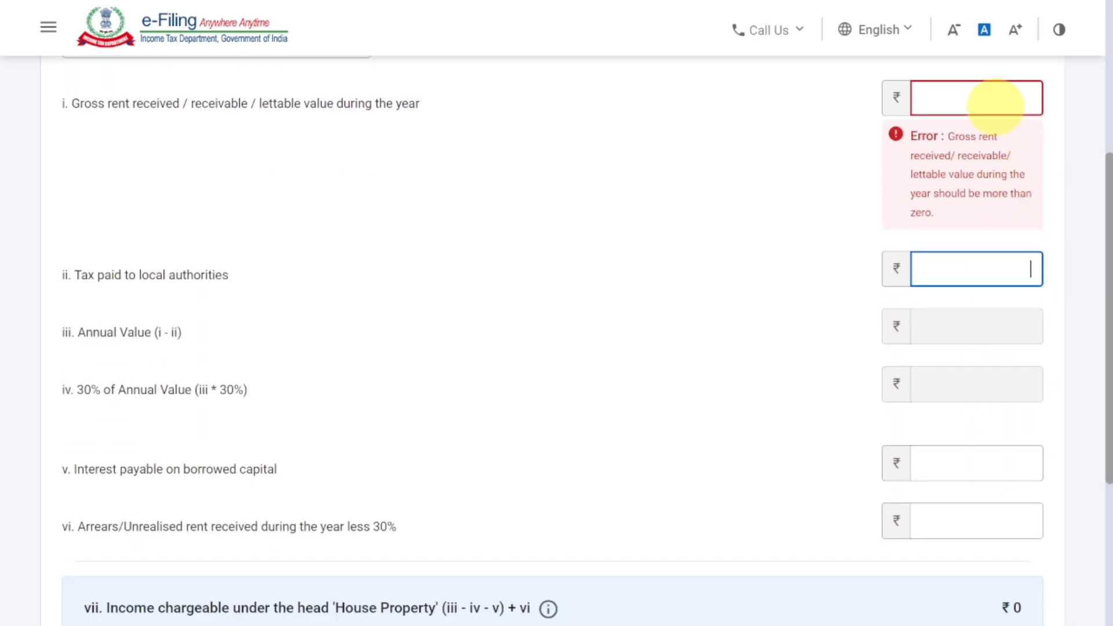
left_click(994, 101)
type("500000")
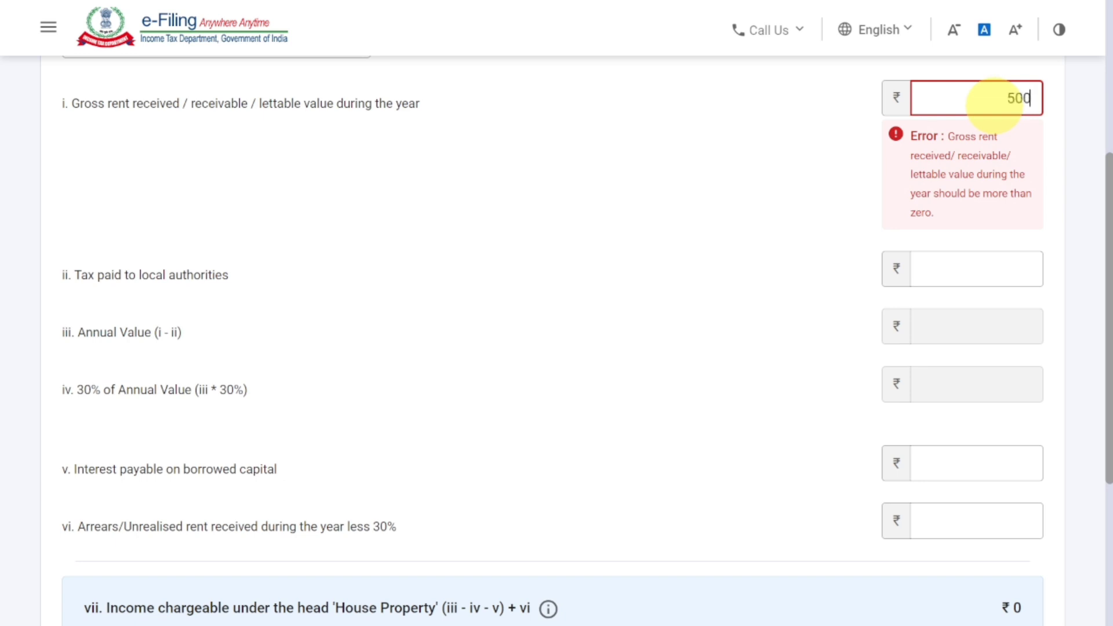
left_click(714, 236)
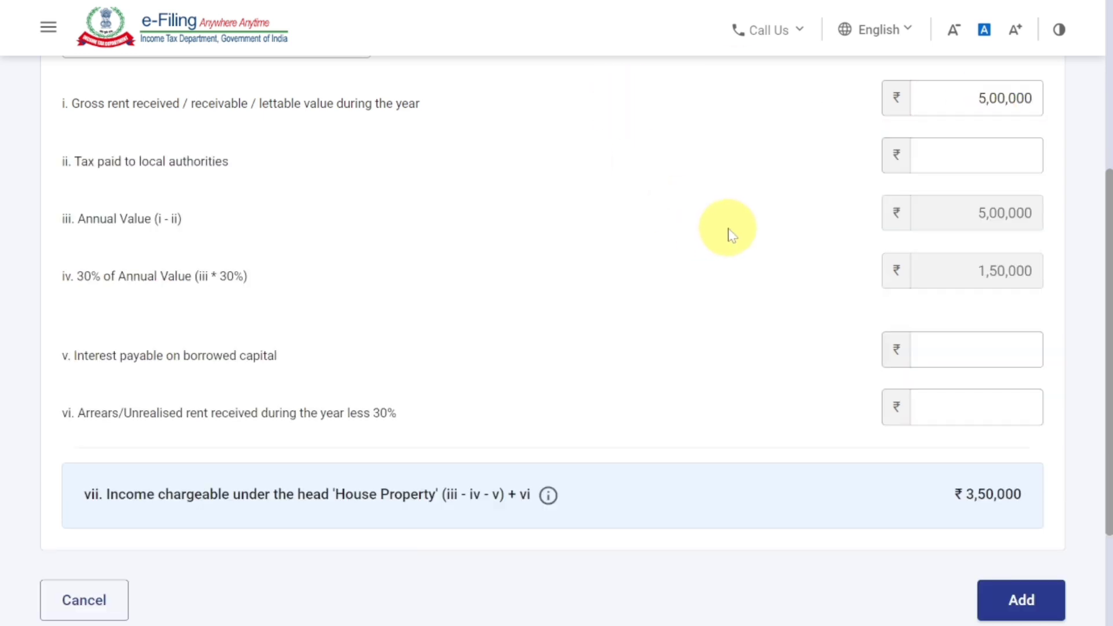
left_click(987, 150)
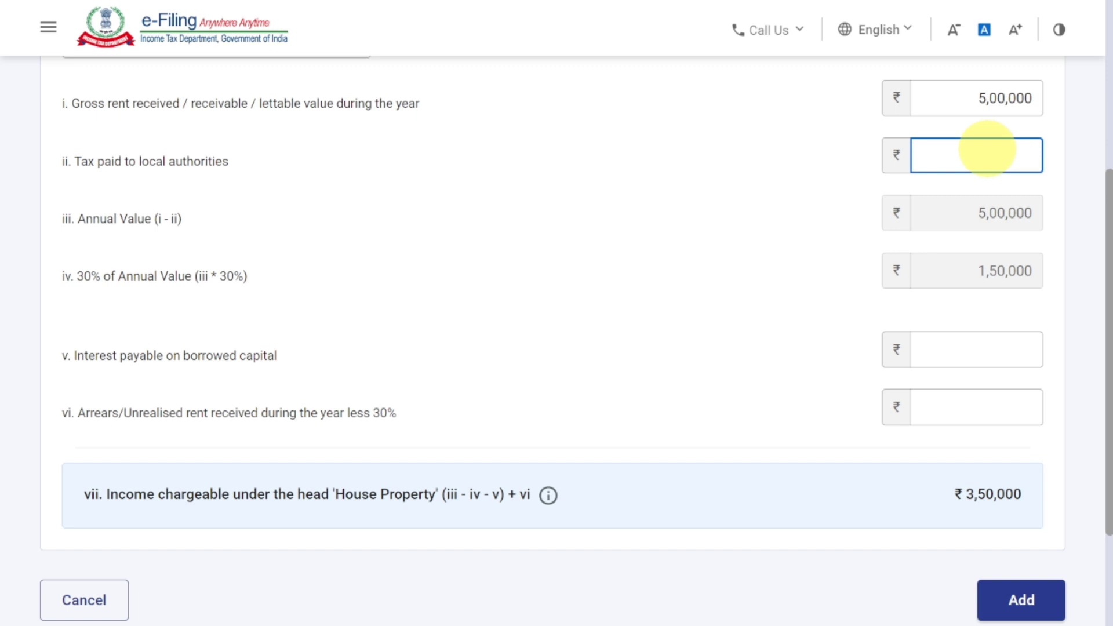
type("10500")
left_click(775, 260)
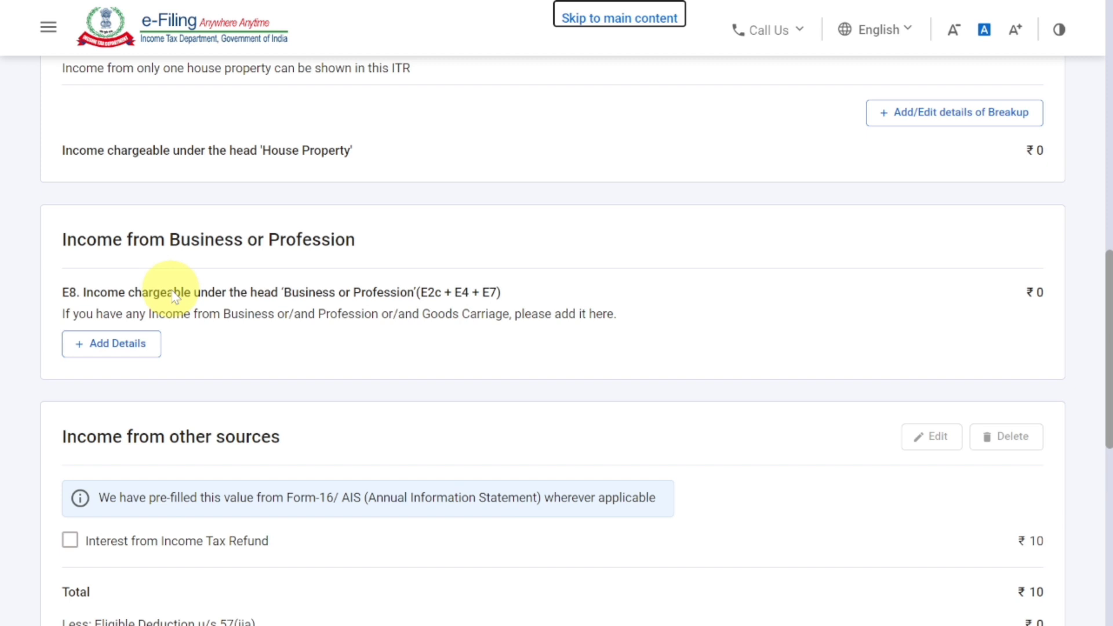
Step: Open the details for Income from Business or Profession, look through the Profession and Goods Carriage forms, and return to the Business form
left_click(115, 352)
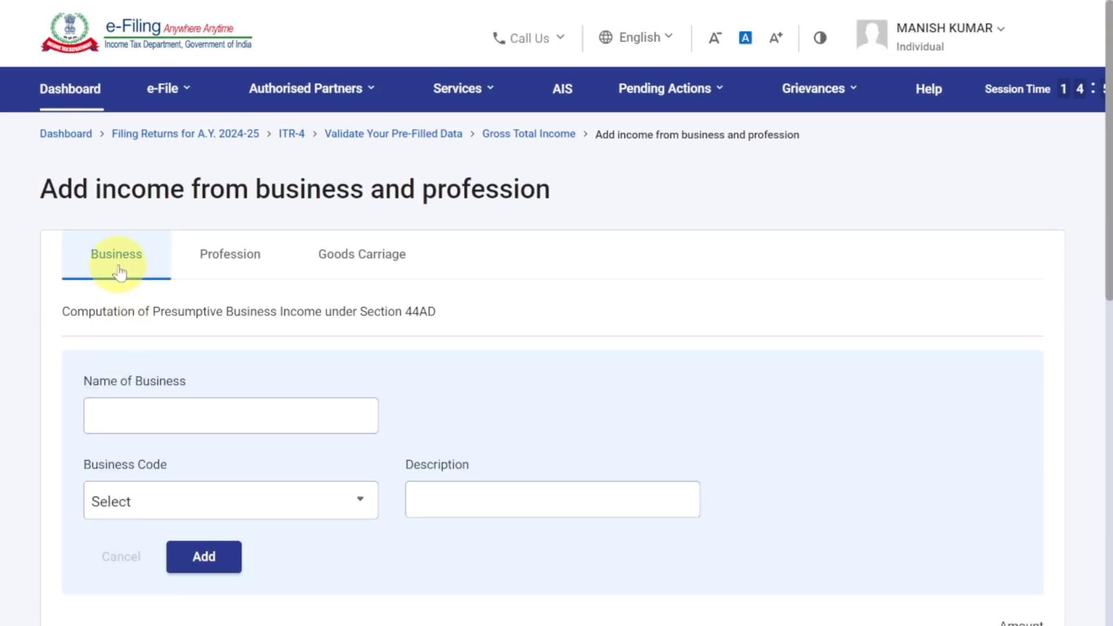
left_click(229, 255)
left_click(359, 261)
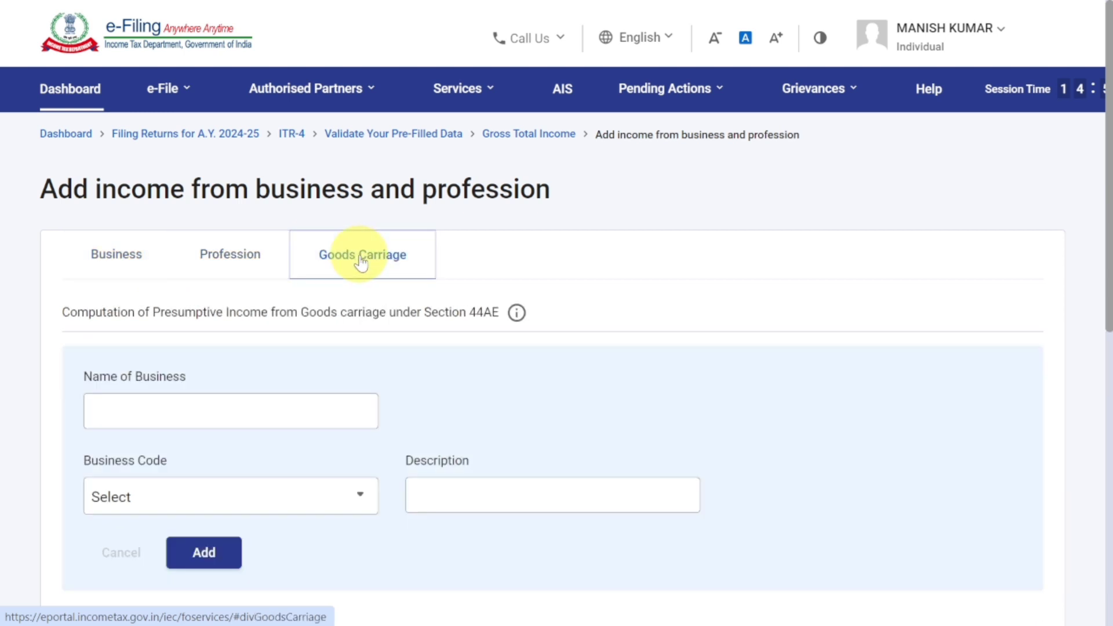
left_click(127, 261)
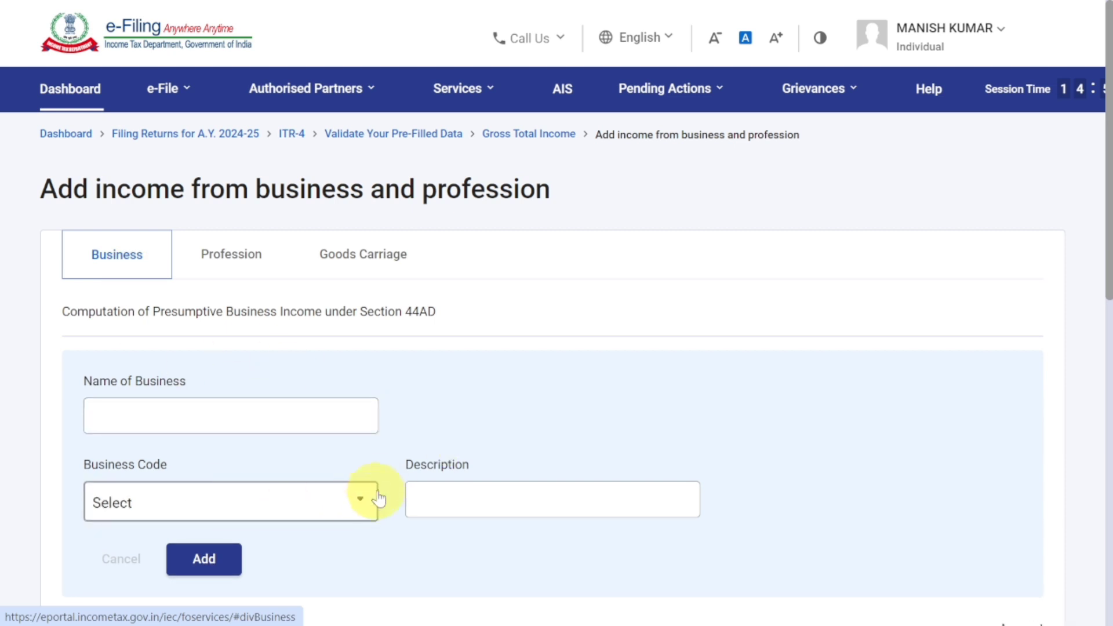
left_click(232, 258)
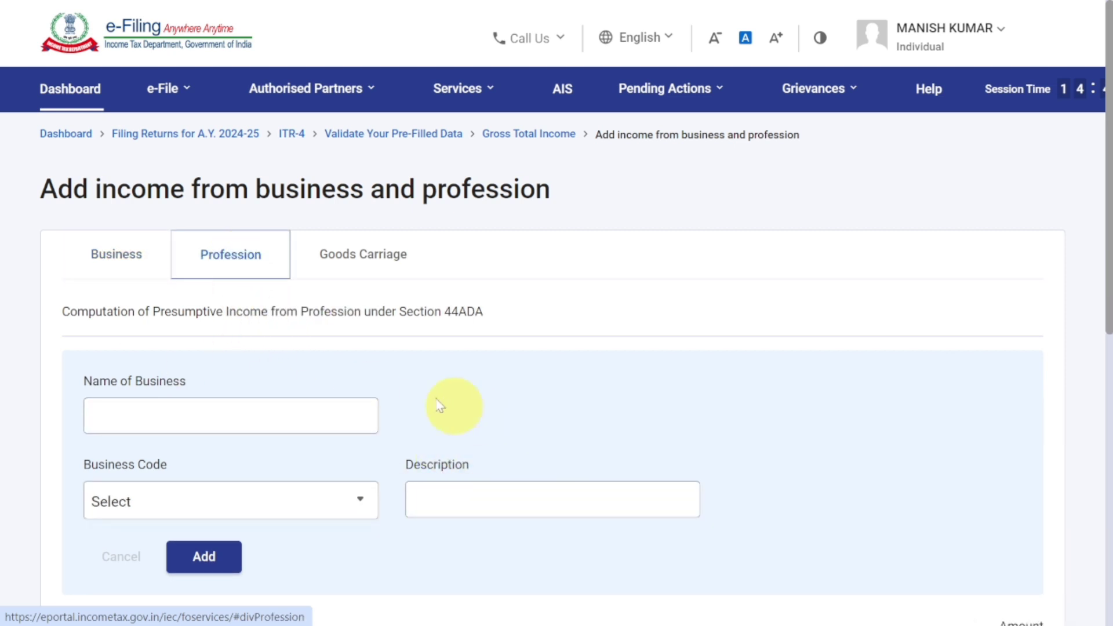
left_click(128, 267)
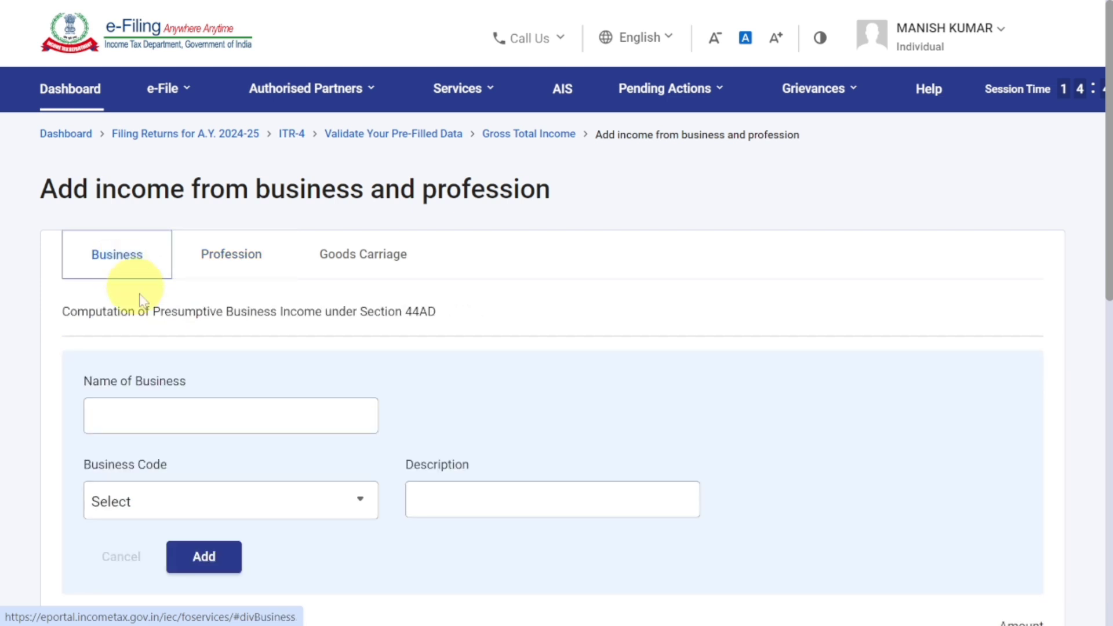
Step: Examine the business name, business code list and description fields of the section 44AD business form
left_click(184, 416)
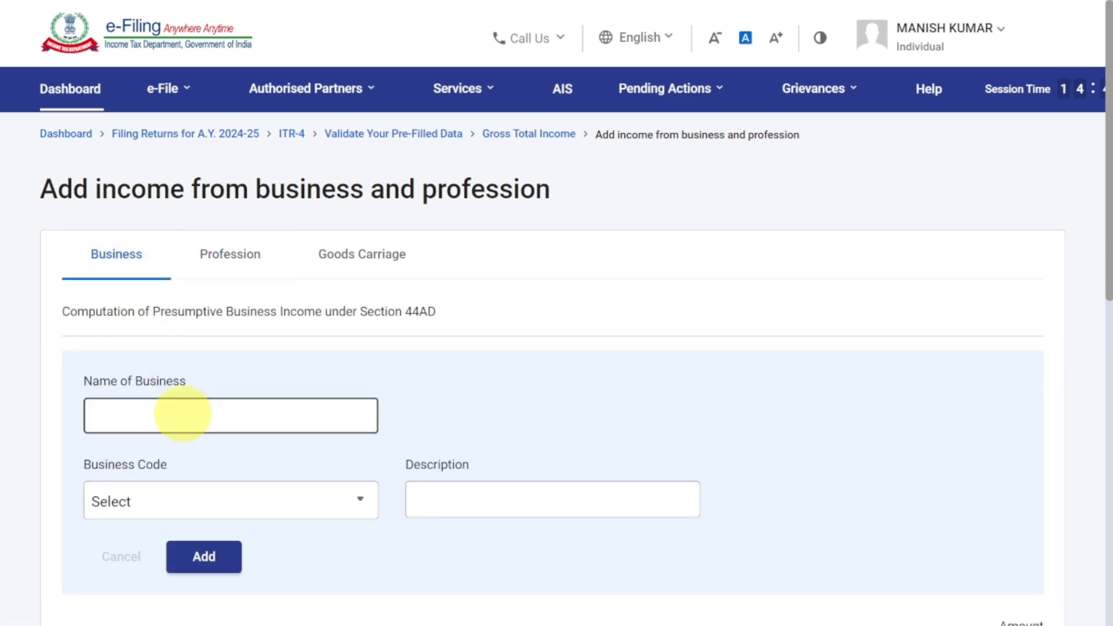
scroll(183, 414, "down", 3)
left_click(197, 360)
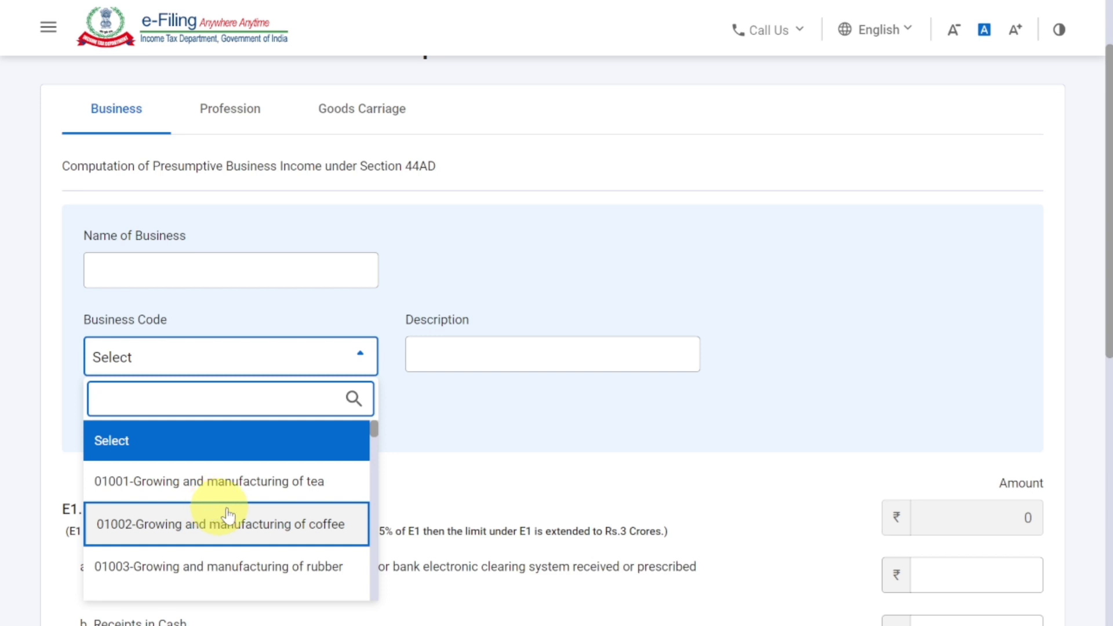
left_click(488, 354)
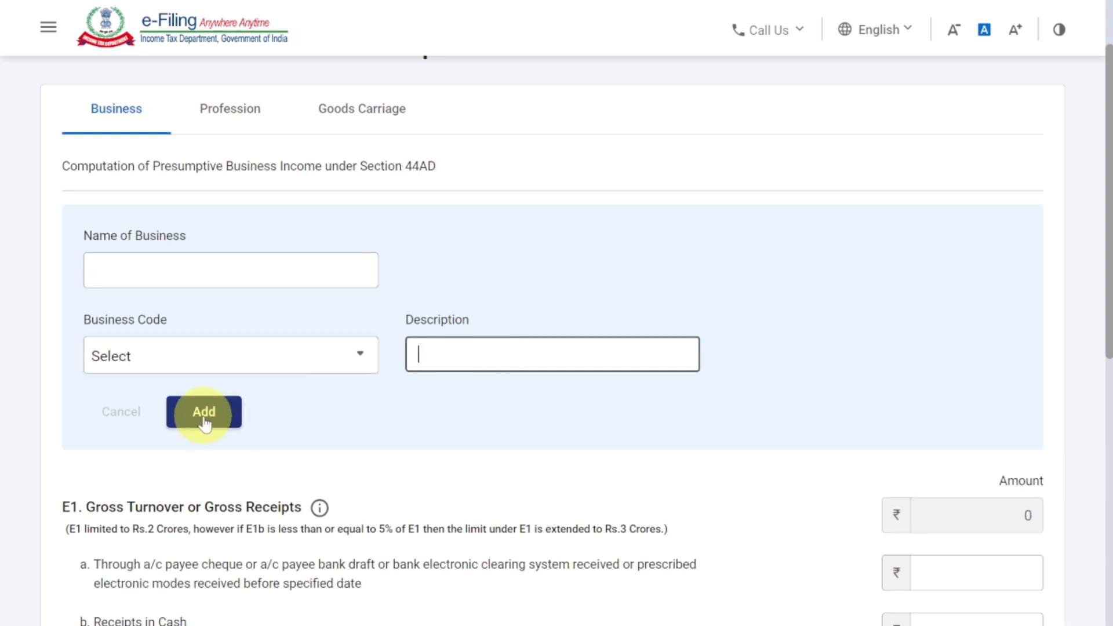
Step: Under gross turnover, enter ₹5,10,700 as receipts through cheque, draft or electronic modes and ₹6,40,500 as receipts in cash
scroll(204, 423, "down", 3)
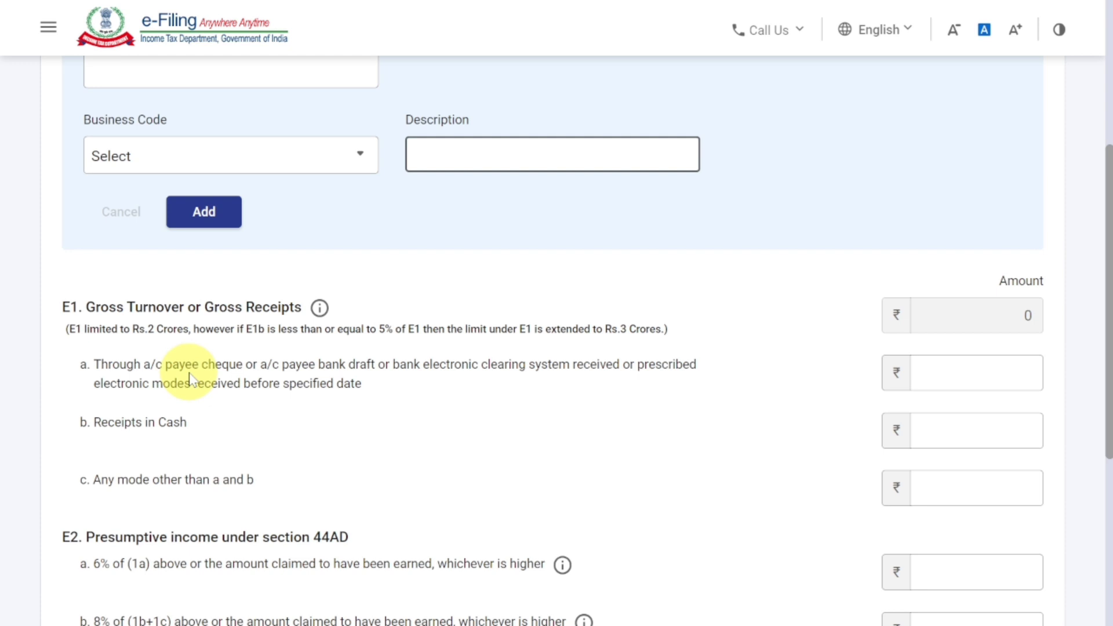
left_click(919, 378)
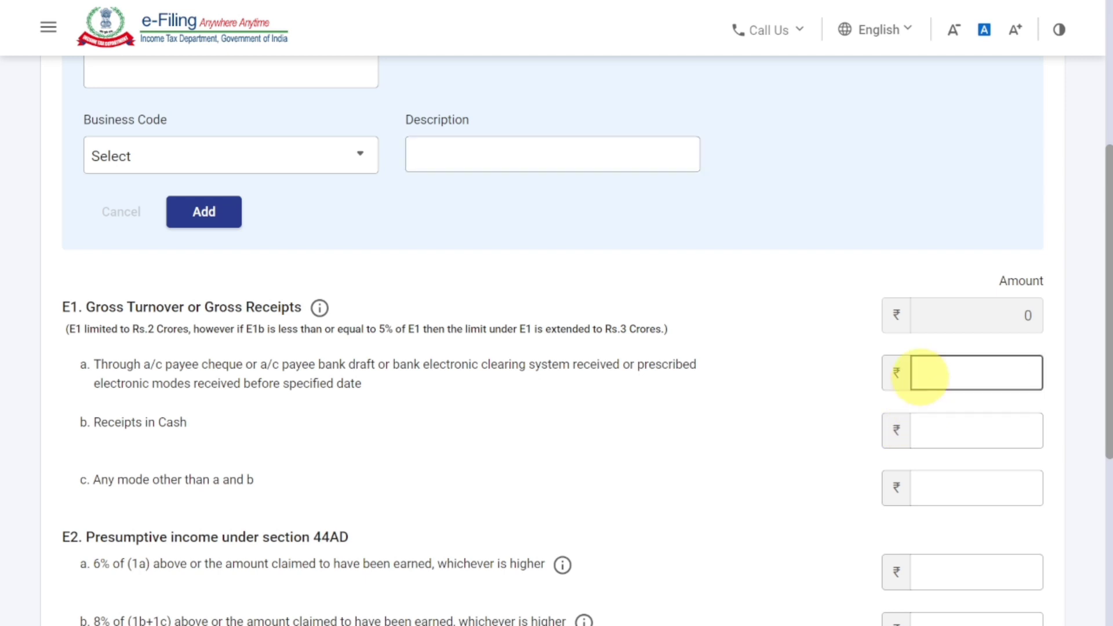
type("510700")
left_click(706, 432)
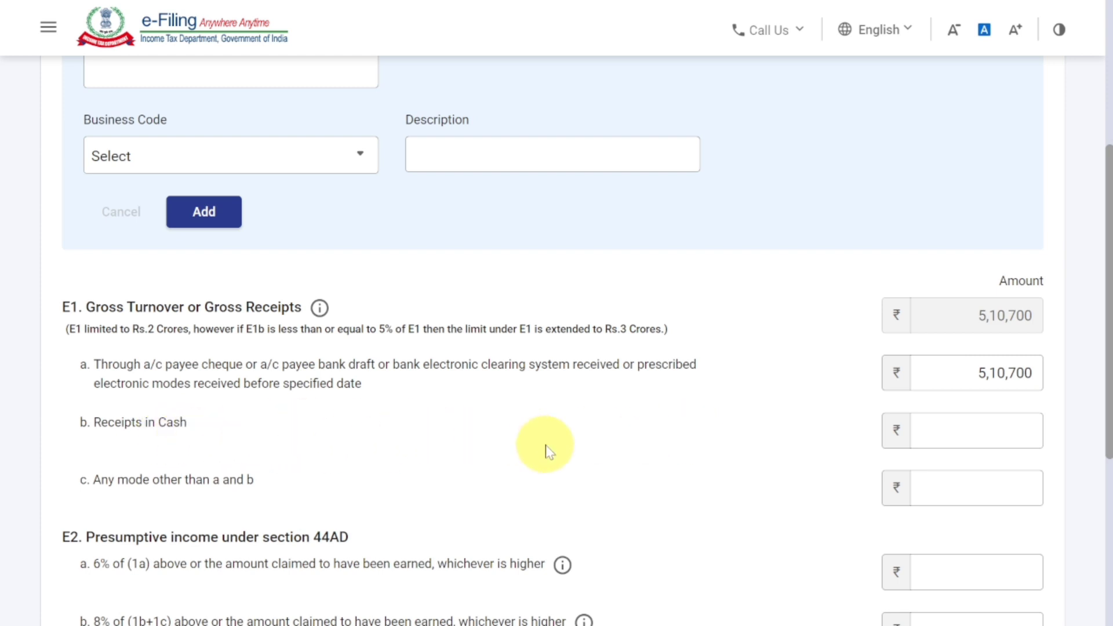
left_click(1012, 432)
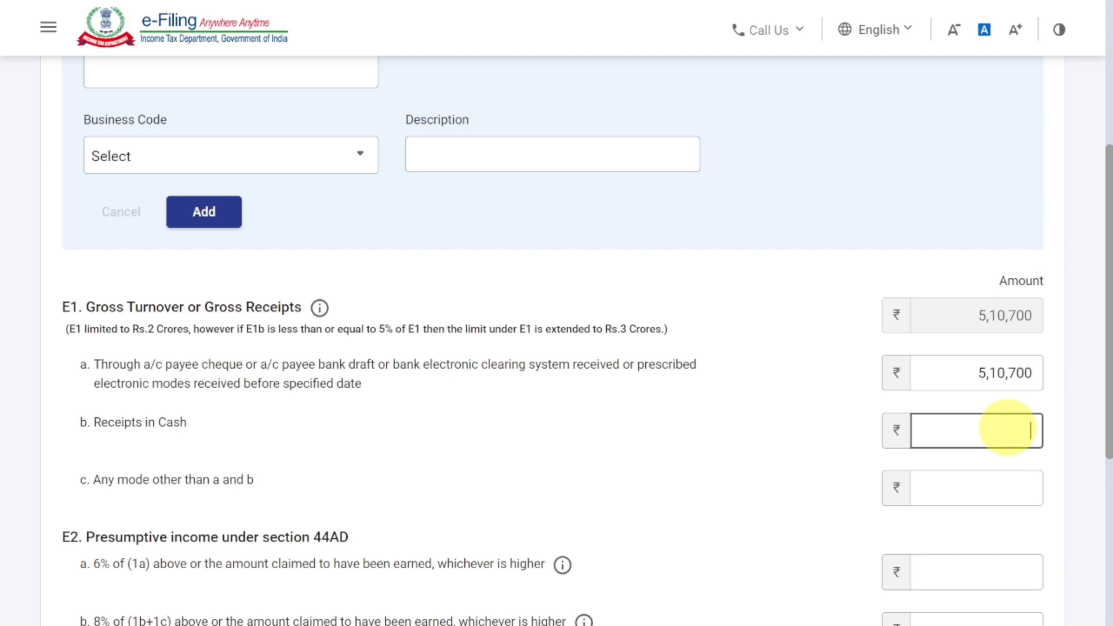
type("640500")
left_click(684, 390)
Step: Under presumptive income of section 44AD, enter ₹2,50,100 for the 6% amount and ₹2,80,400 for the 8% amount
scroll(684, 387, "down", 2)
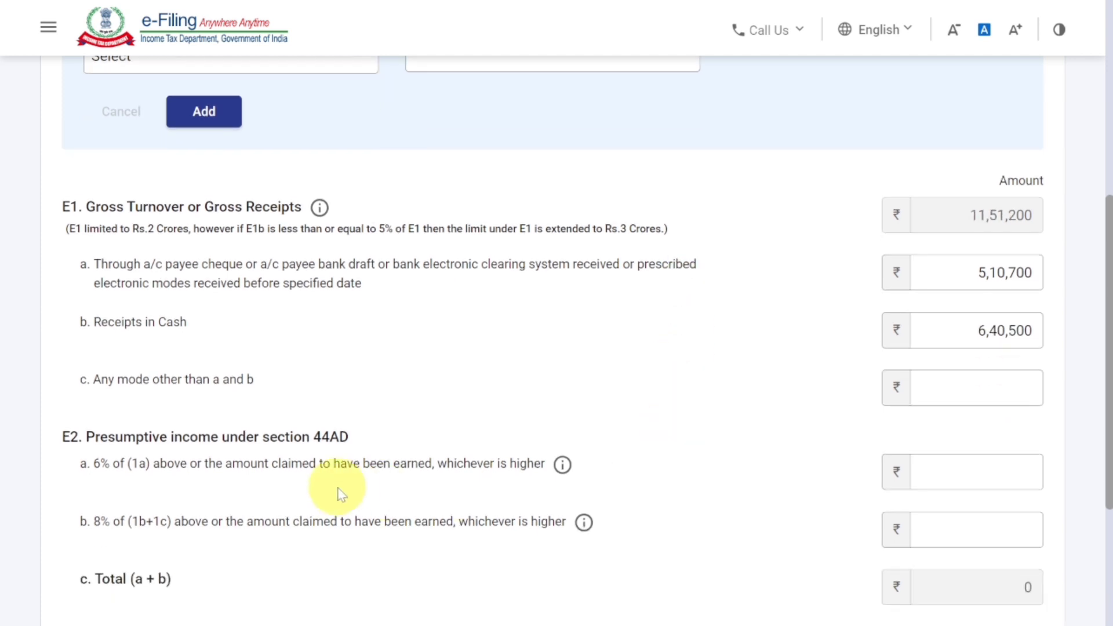
left_click(984, 470)
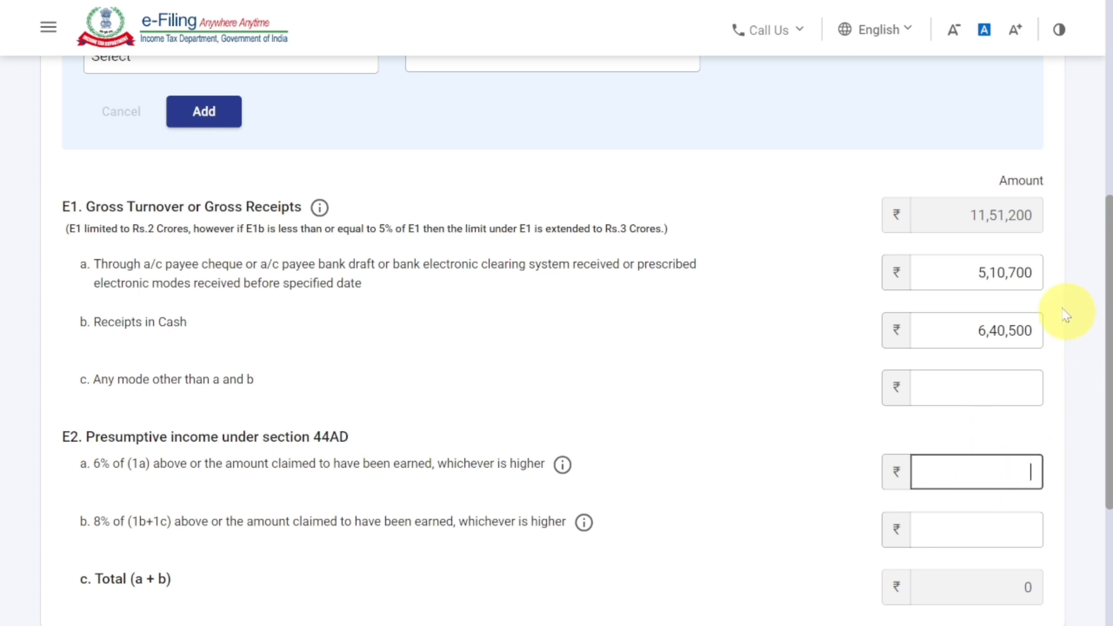
left_click_drag(979, 273, 1033, 272)
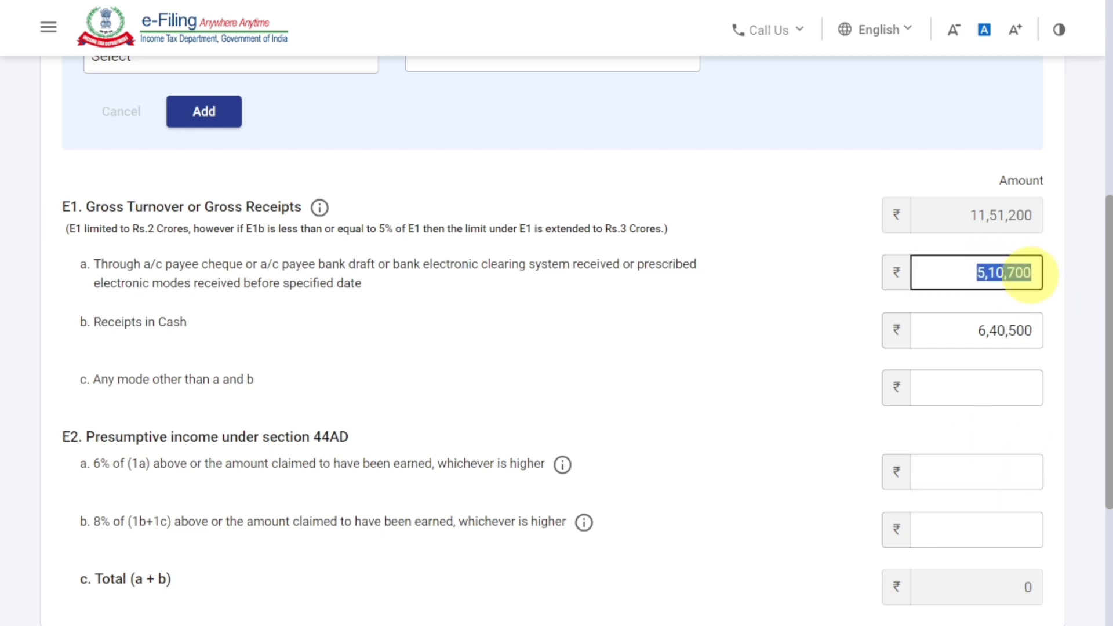
left_click_drag(978, 330, 1033, 330)
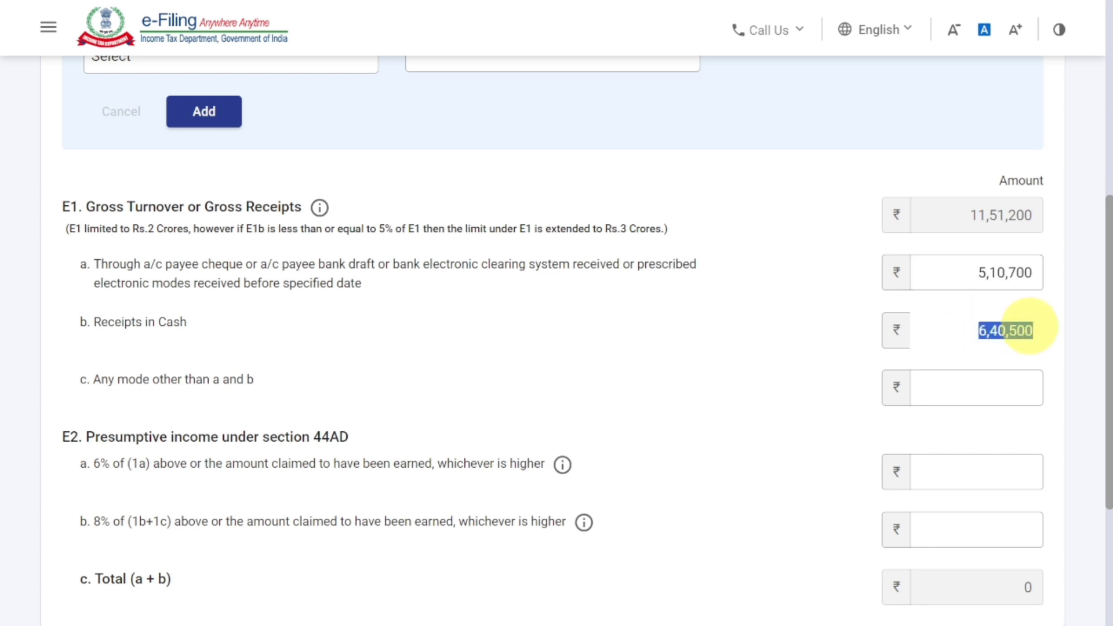
left_click(1000, 464)
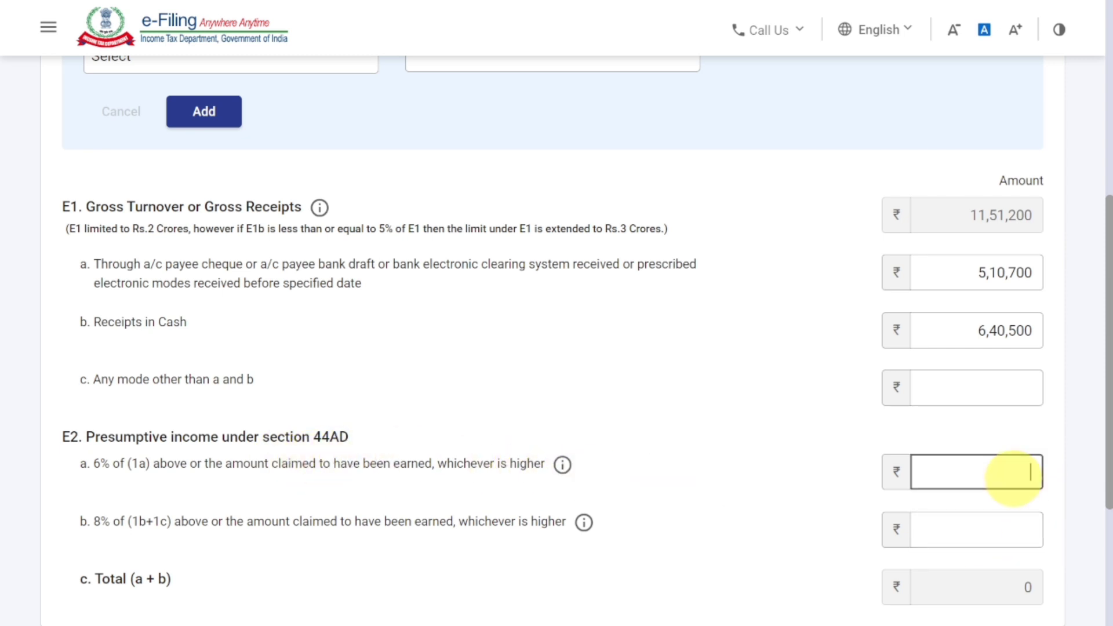
type("250100")
left_click(1001, 531)
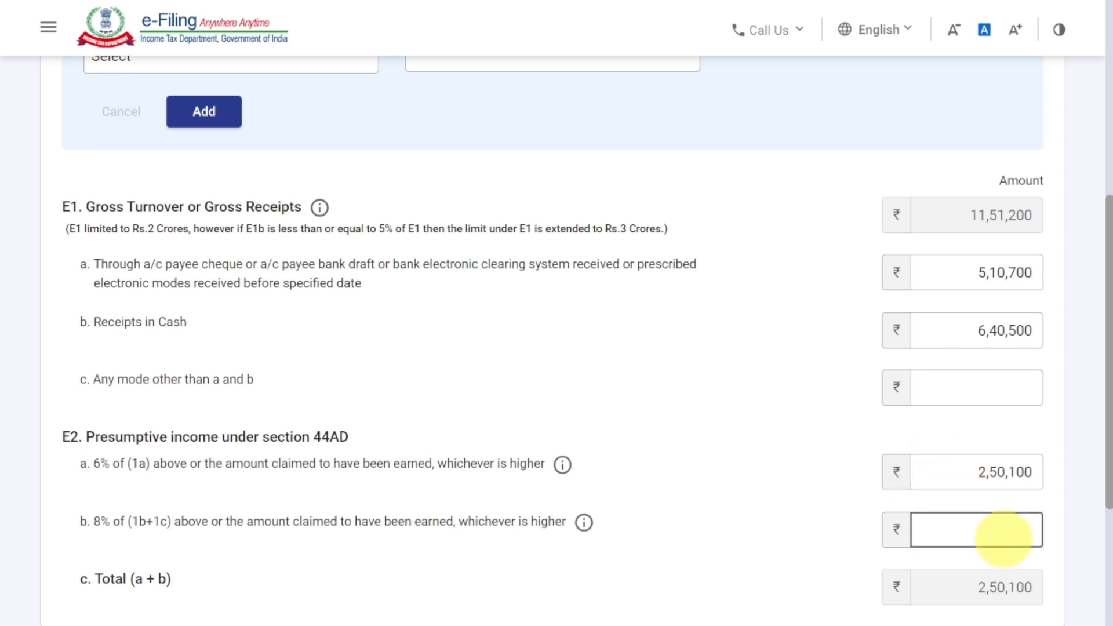
type("280400")
left_click(811, 551)
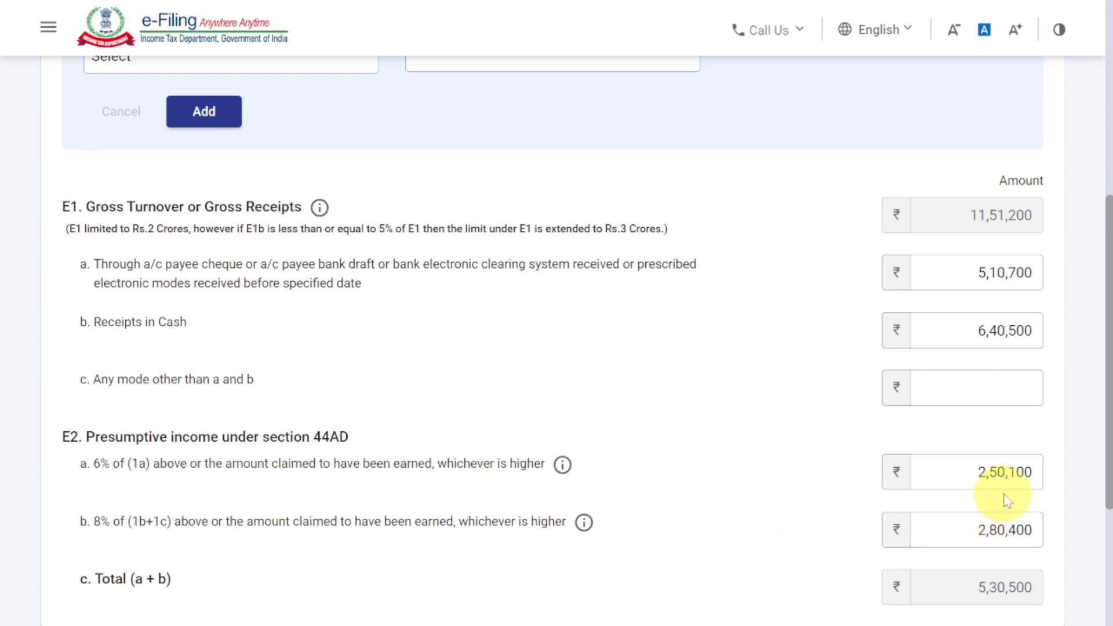
left_click(1012, 479)
left_click(996, 527)
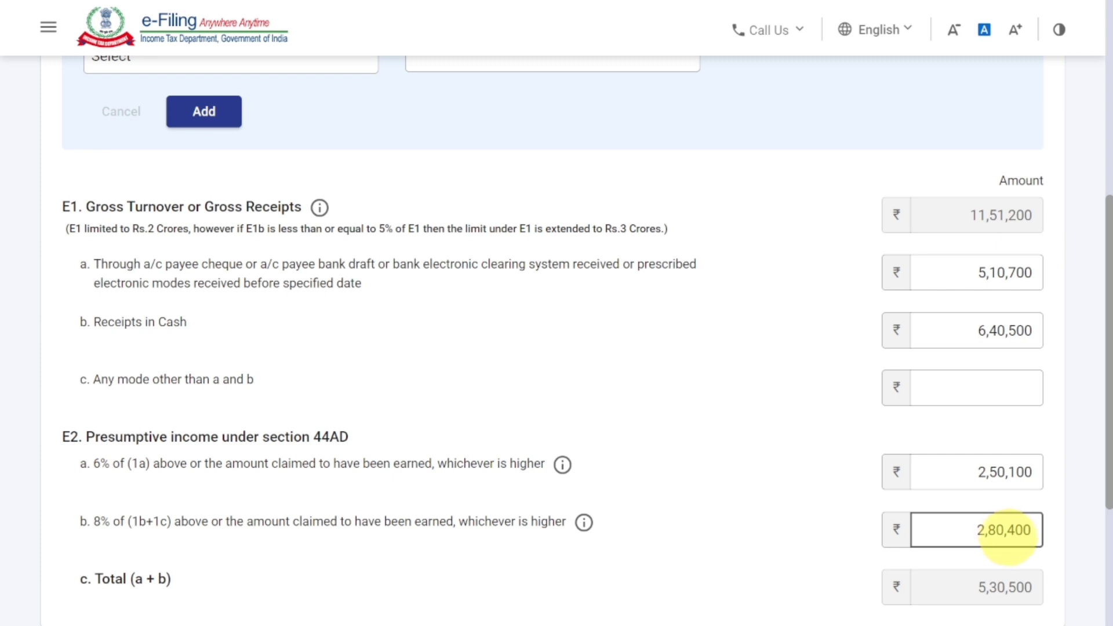
Step: Review the section 44AD business form, including turnover, presumptive income, business name and business code fields
scroll(1011, 537, "down", 2)
left_click(1006, 530)
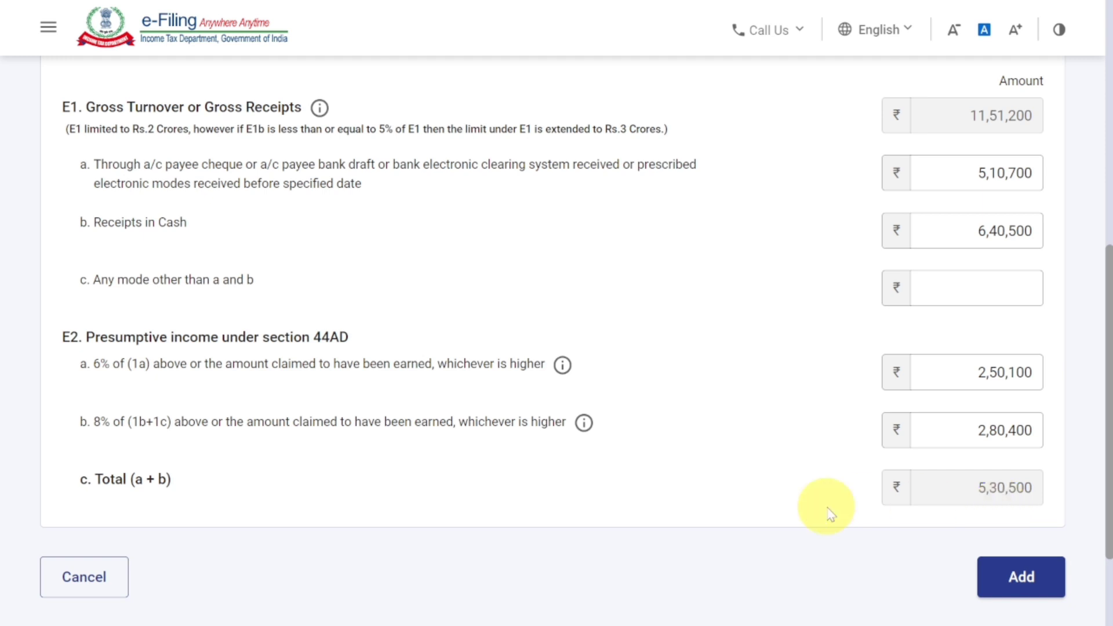
scroll(867, 495, "up", 3)
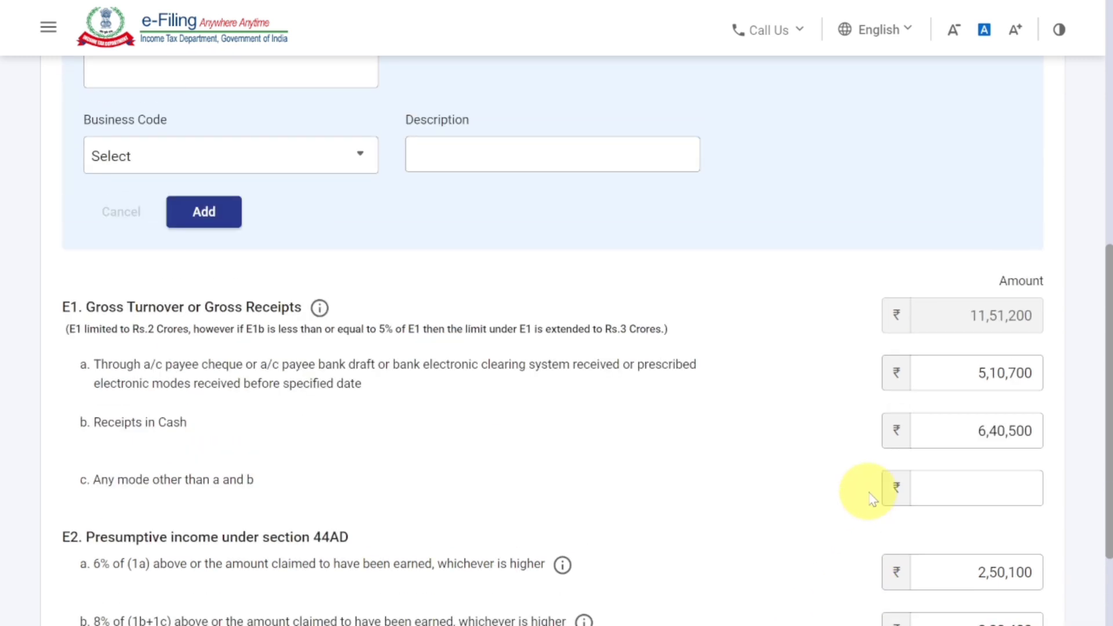
scroll(864, 493, "up", 3)
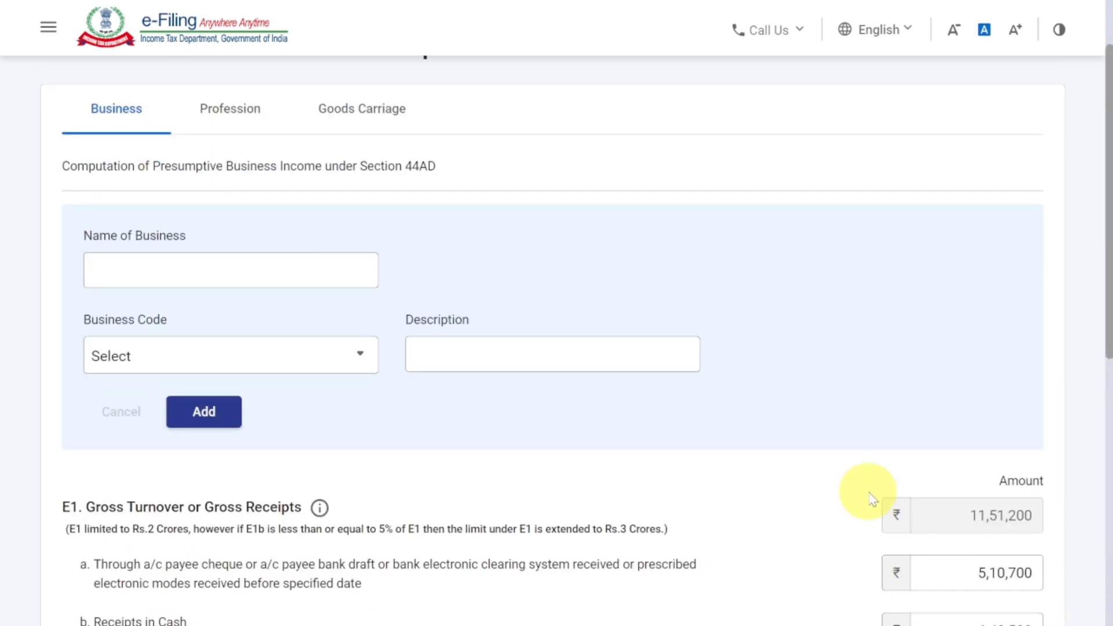
left_click(228, 110)
left_click(313, 264)
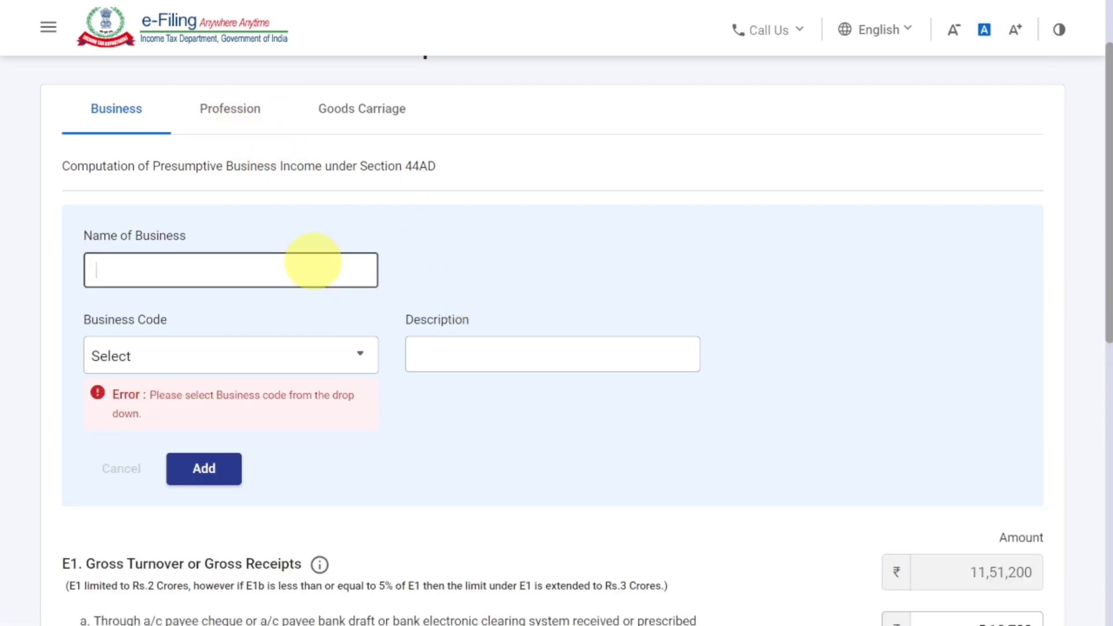
left_click(277, 358)
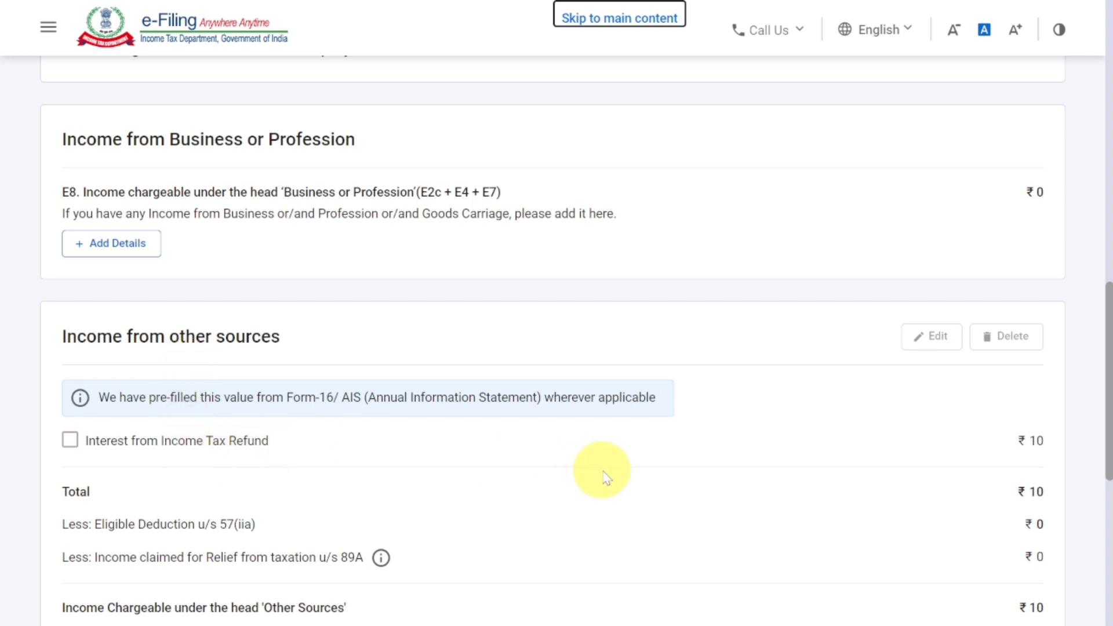
Step: Start adding another income from other sources and answer Yes to savings bank interest and deposit interest
scroll(604, 475, "down", 2)
scroll(603, 477, "down", 1)
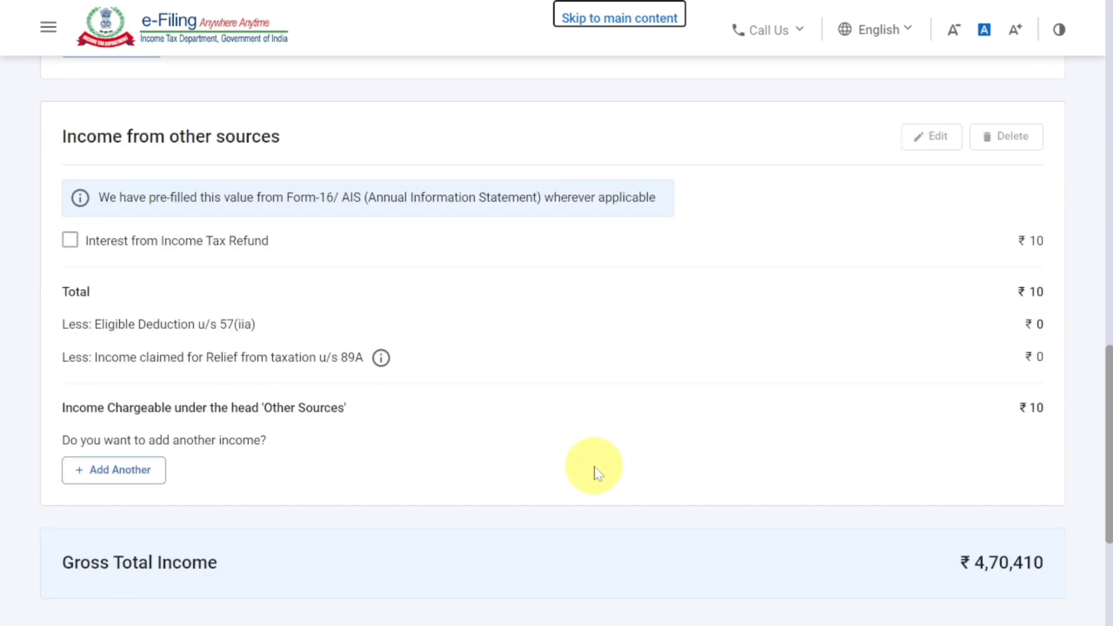
left_click(128, 471)
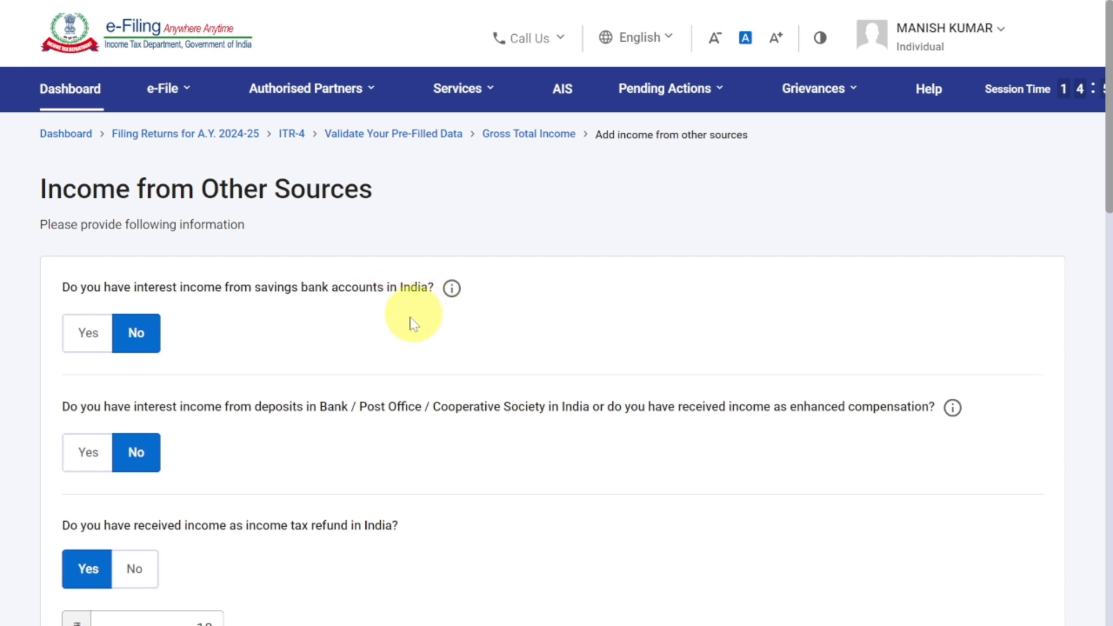
left_click(88, 333)
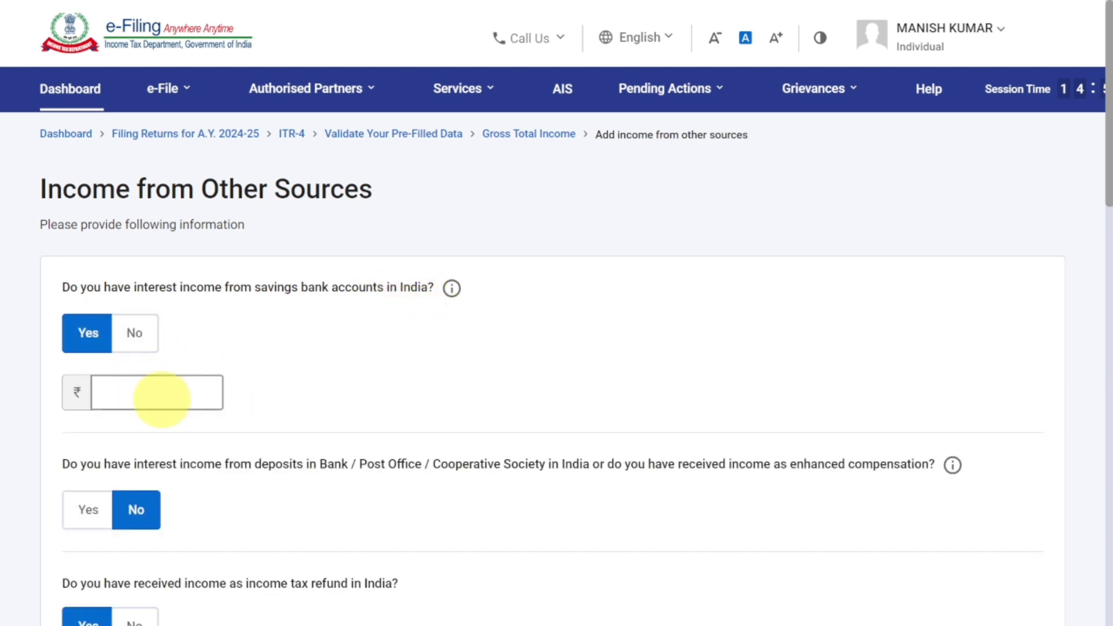
left_click(166, 388)
scroll(69, 320, "down", 3)
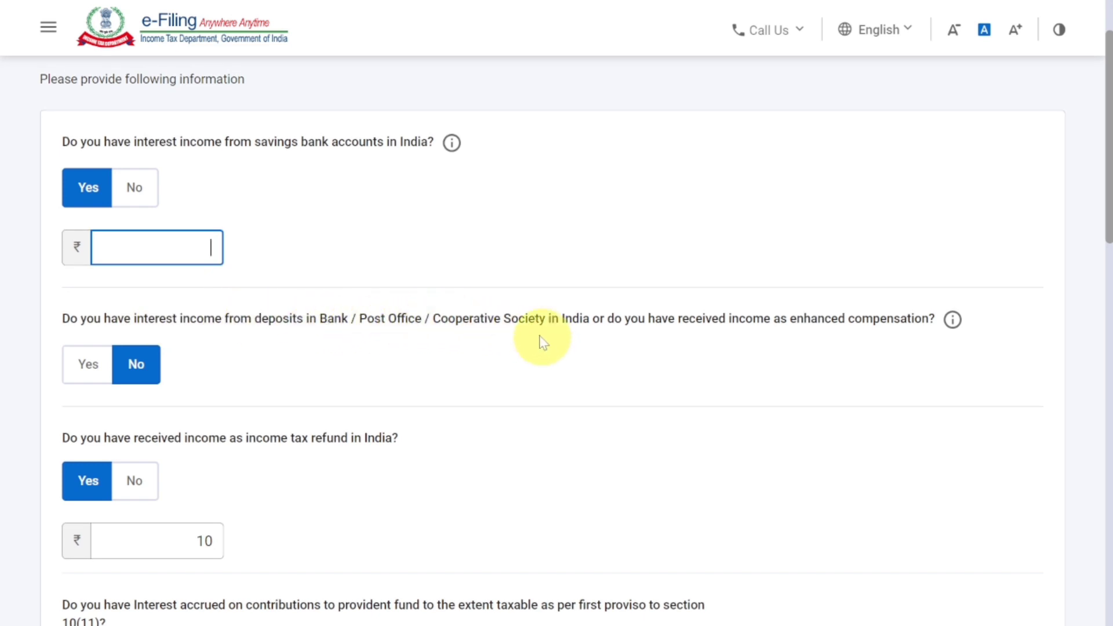
left_click(78, 365)
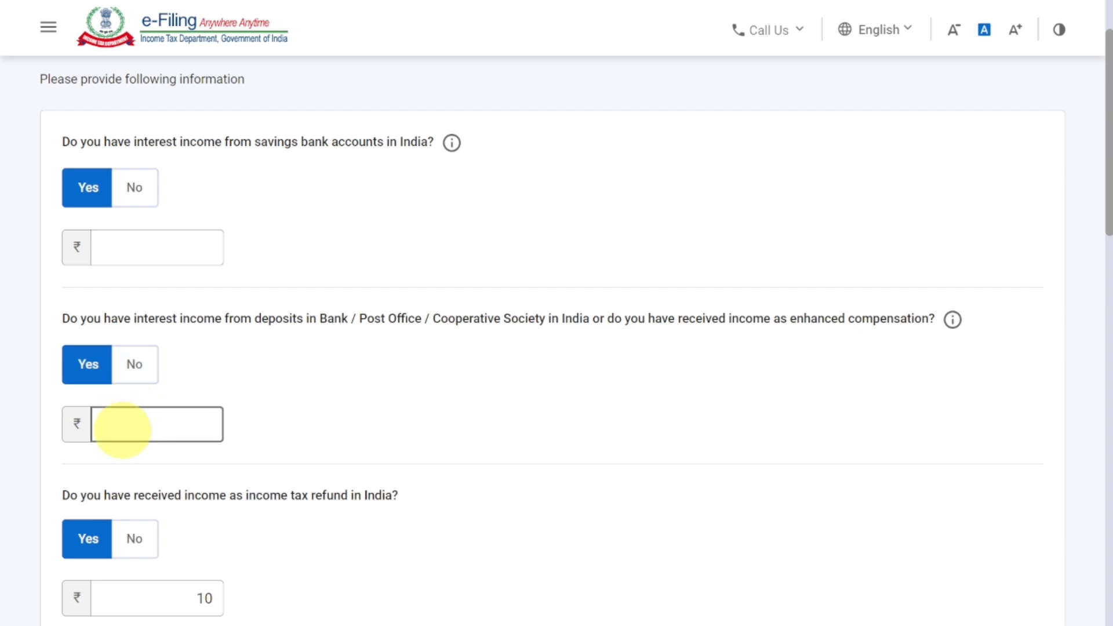
Step: Answer Yes to any other income and bring up its amount and description fields
scroll(124, 427, "down", 2)
scroll(123, 432, "down", 2)
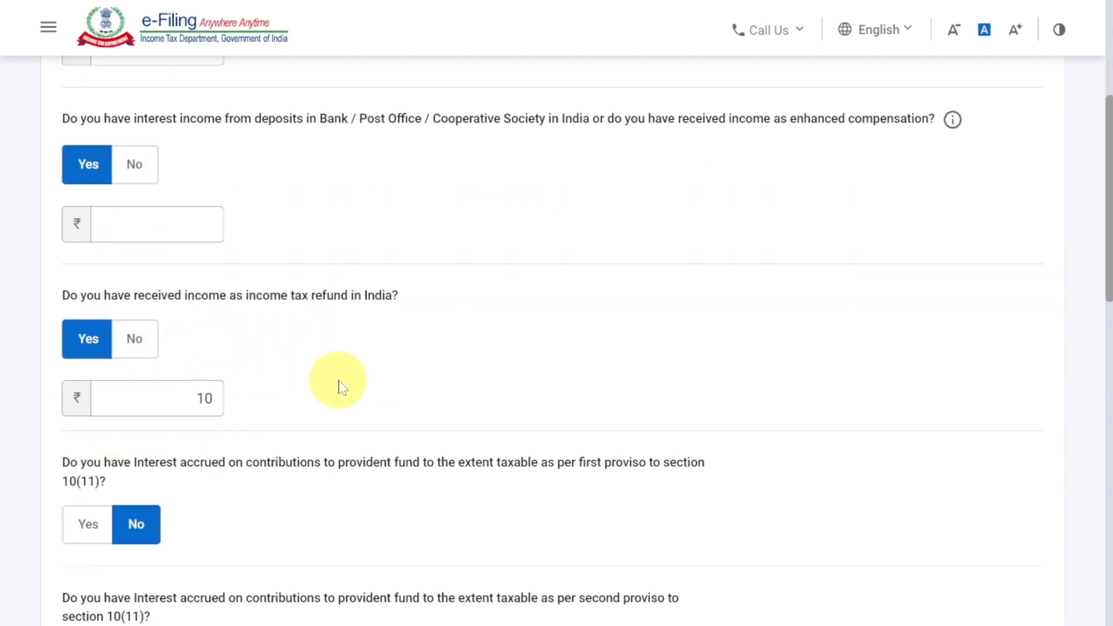
scroll(342, 387, "down", 9)
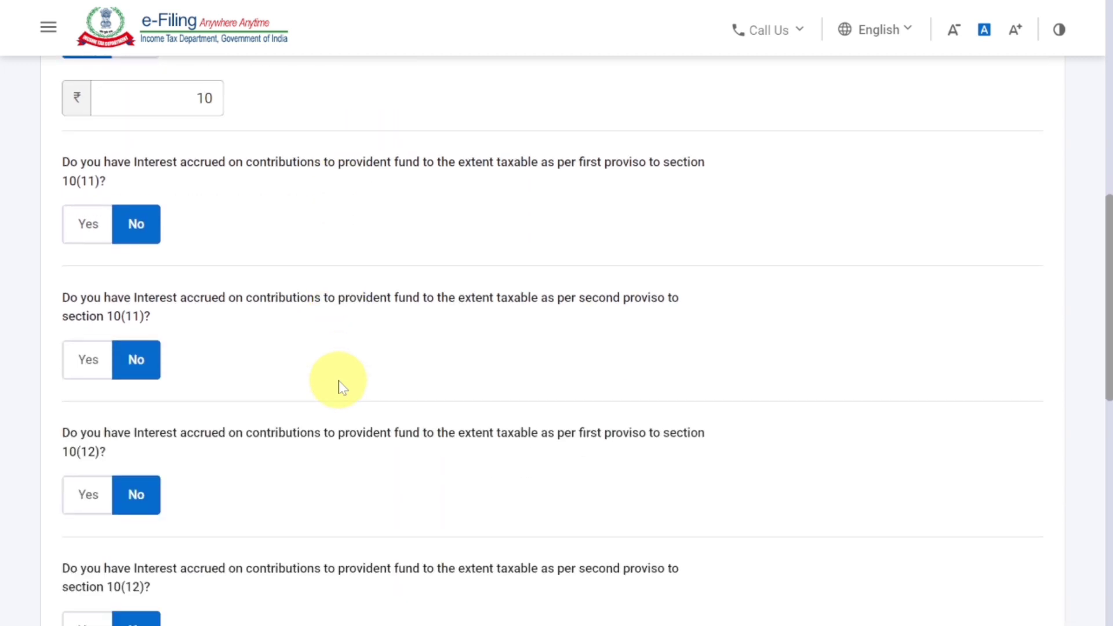
scroll(342, 387, "down", 4)
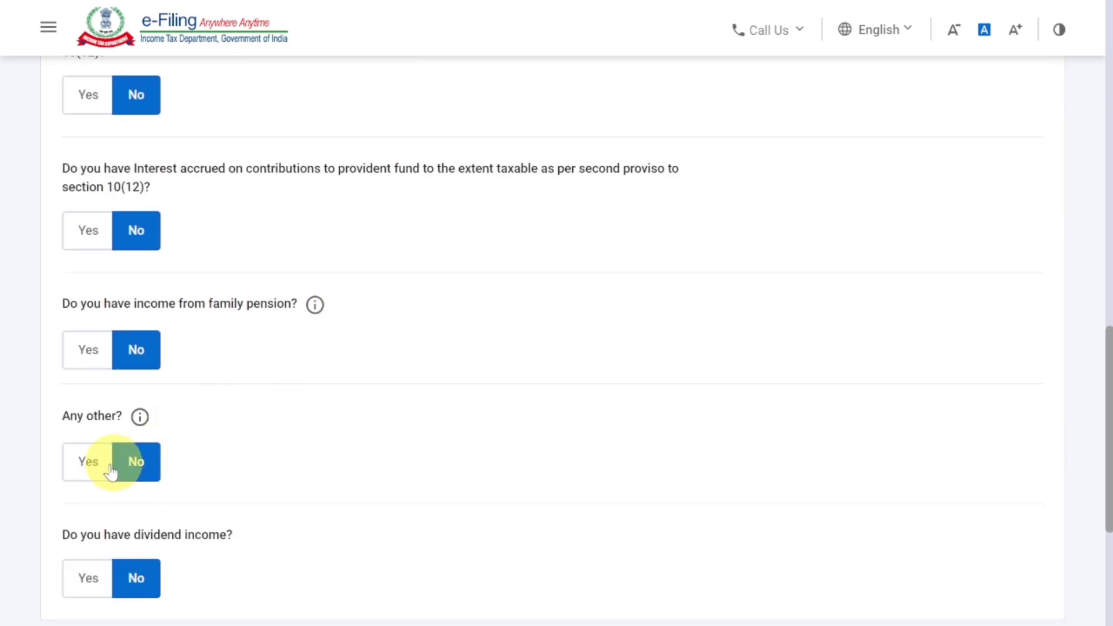
left_click(84, 459)
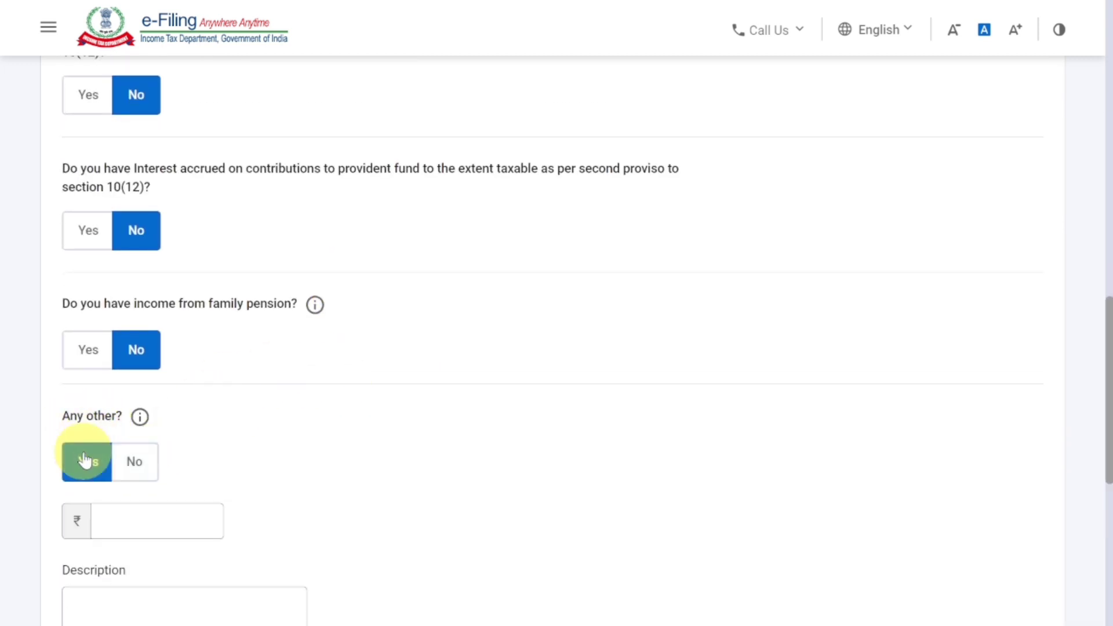
left_click(142, 511)
scroll(142, 510, "down", 2)
left_click(149, 506)
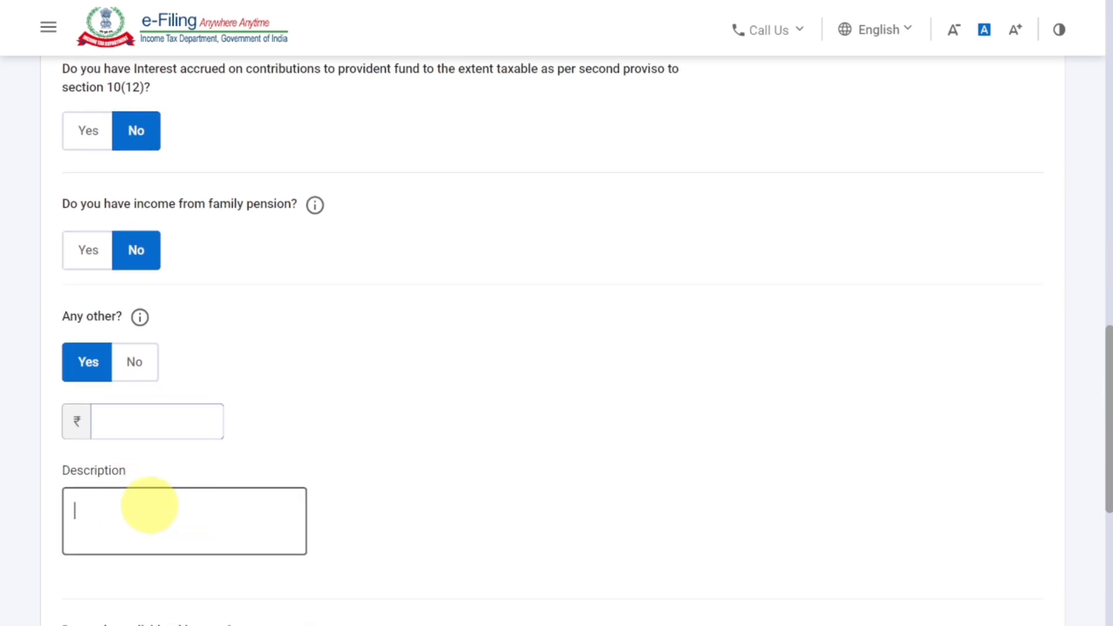
Step: Answer Yes to dividend income and go back to the gross total income page without continuing
scroll(142, 499, "down", 4)
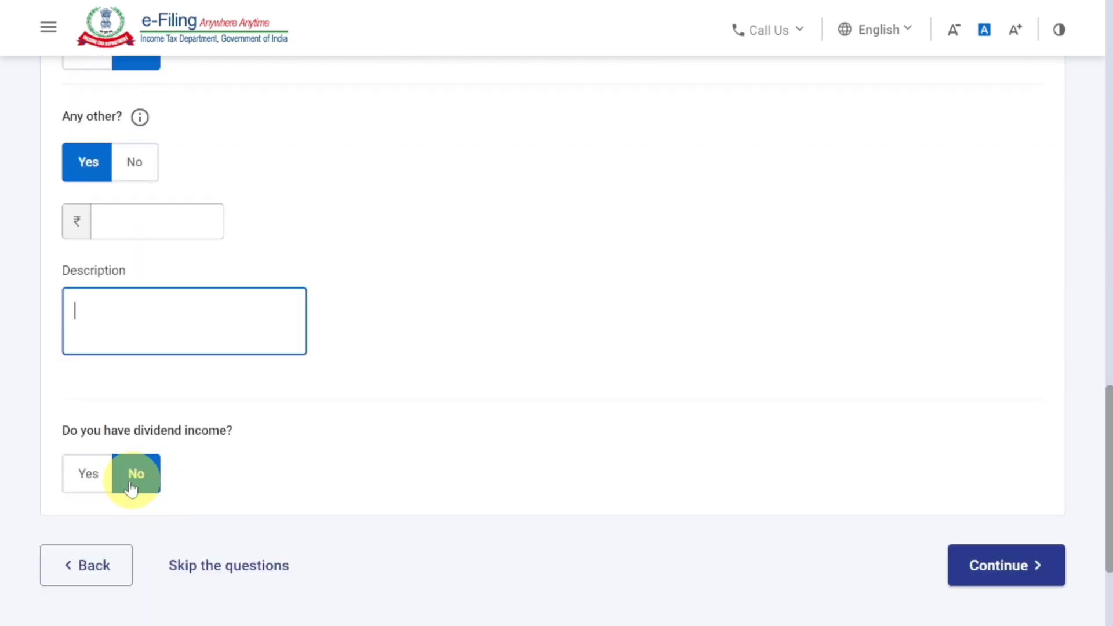
left_click(90, 470)
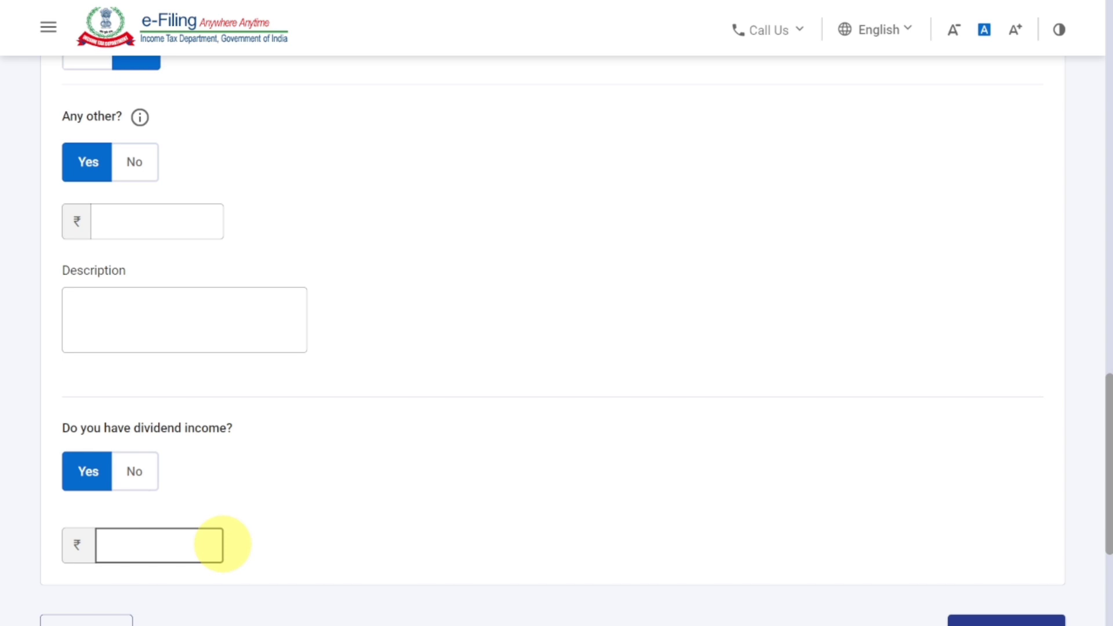
scroll(223, 544, "down", 2)
left_click(95, 557)
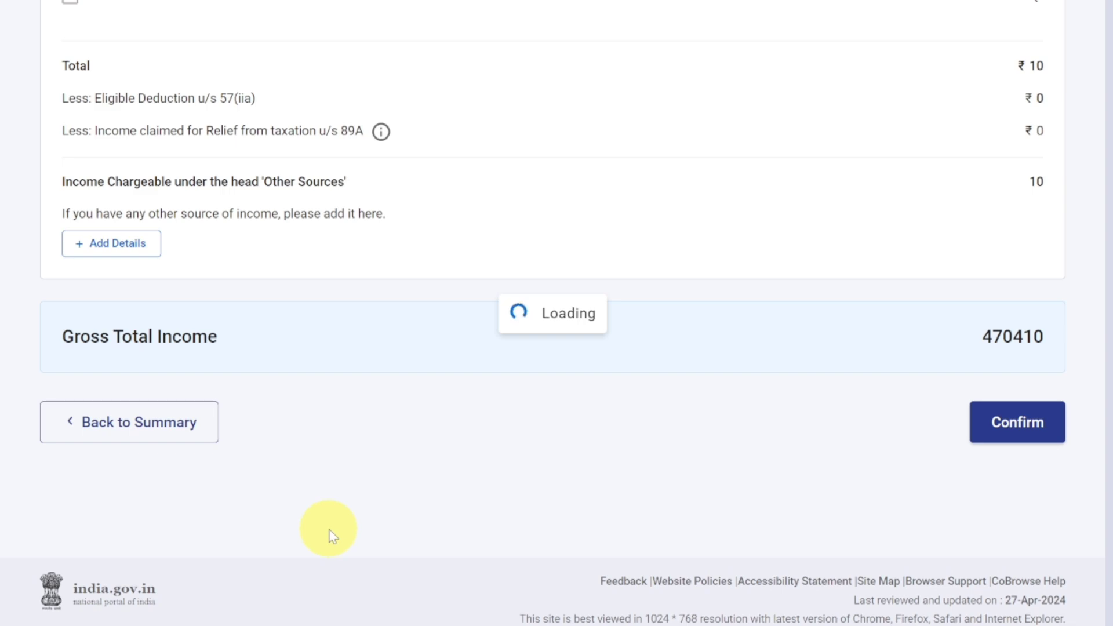
Step: Review the salary, house property, business or profession and other sources sections of gross total income
scroll(176, 382, "down", 5)
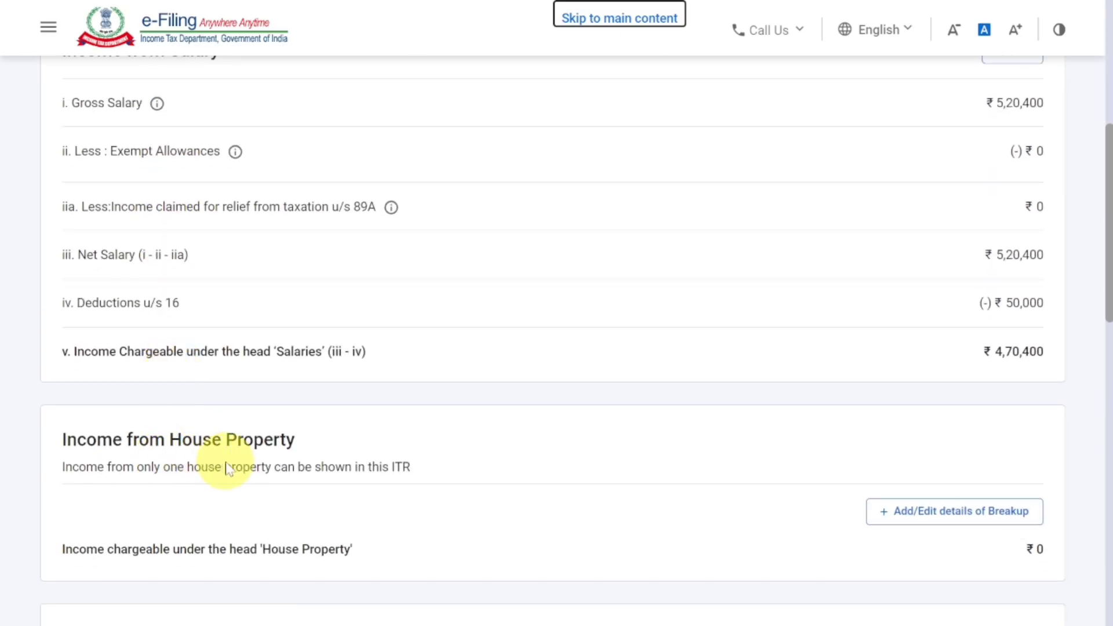
scroll(228, 468, "down", 4)
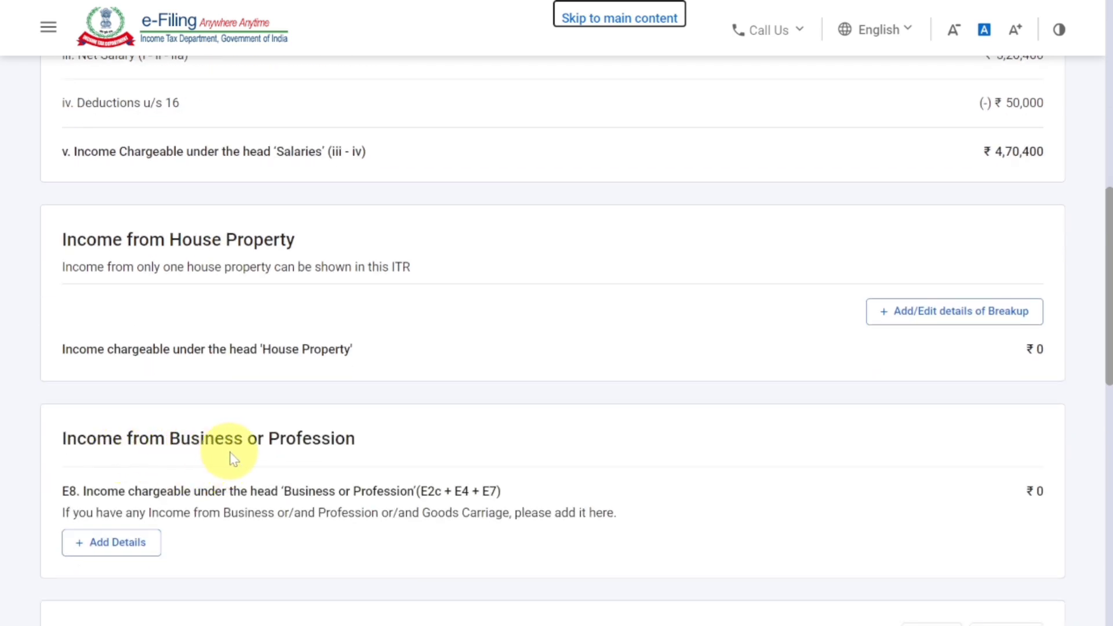
scroll(231, 459, "down", 3)
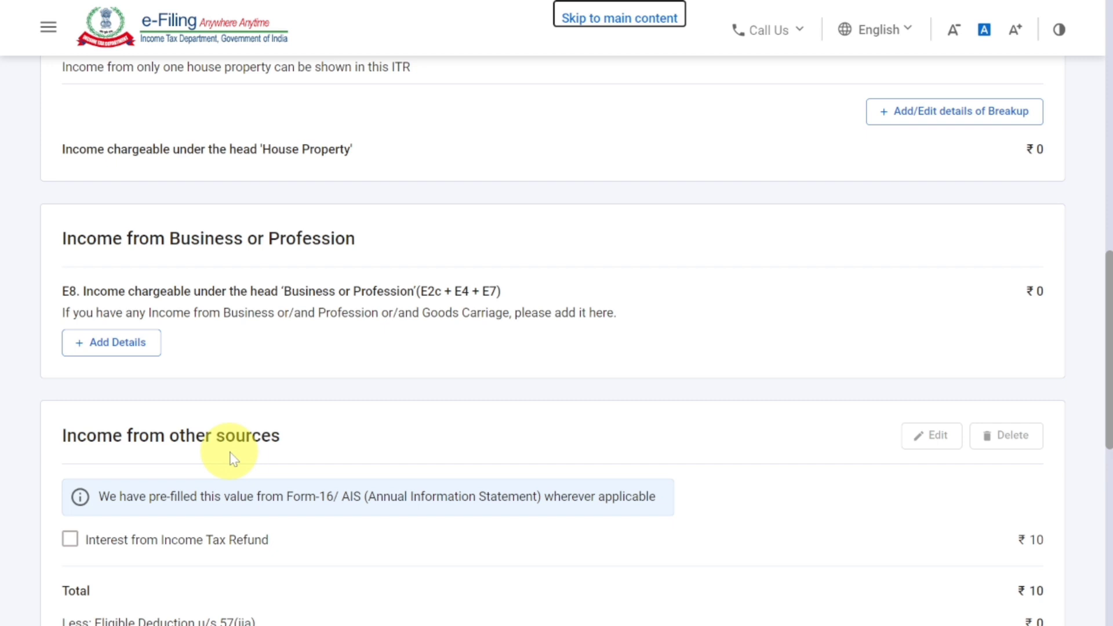